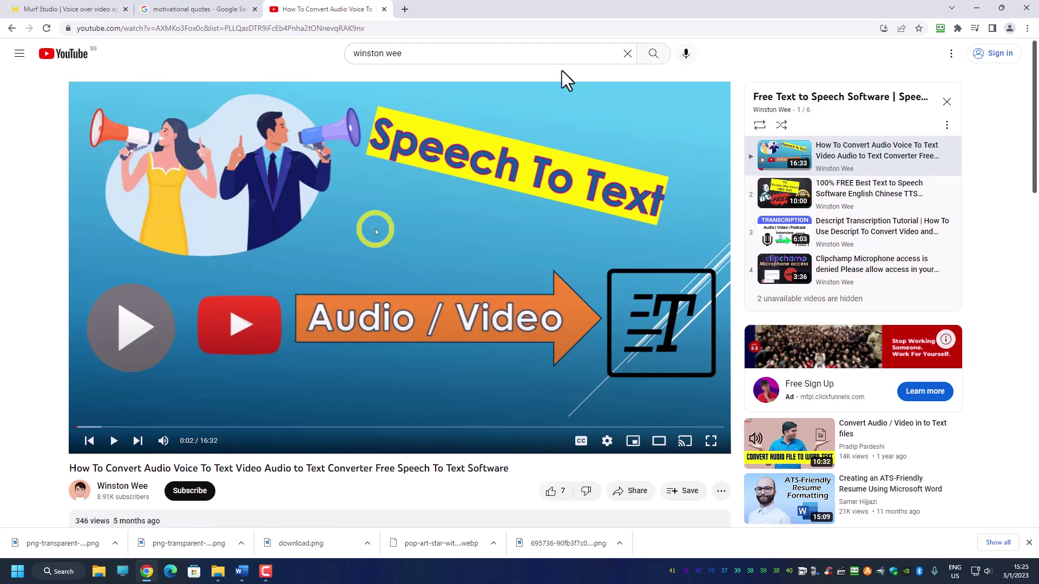
# Step: Switch to Murf Studio and create a blank audio project titled My Awesome Project
pyautogui.click(60, 10)
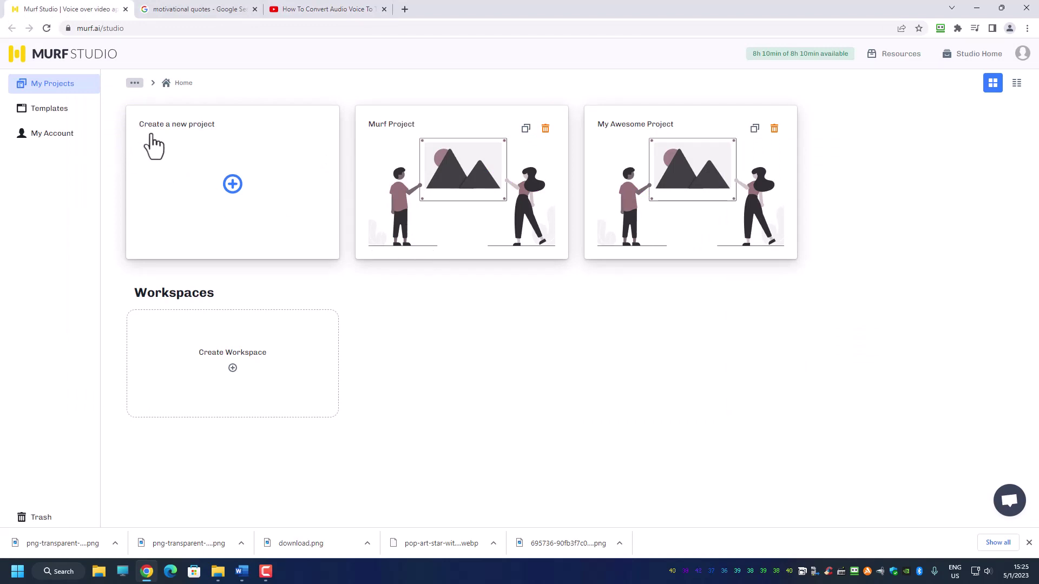
pyautogui.click(233, 185)
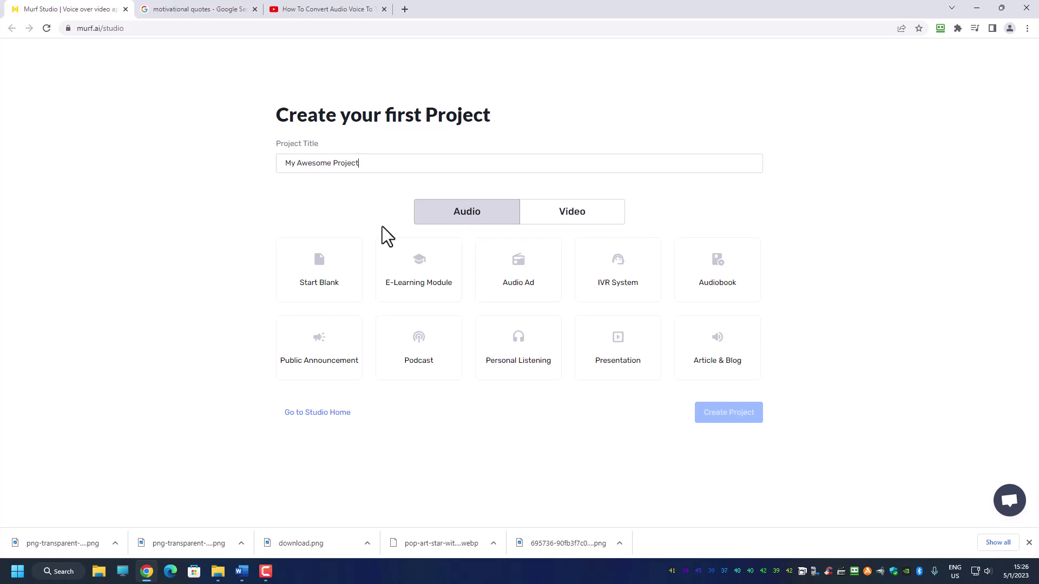
pyautogui.click(329, 291)
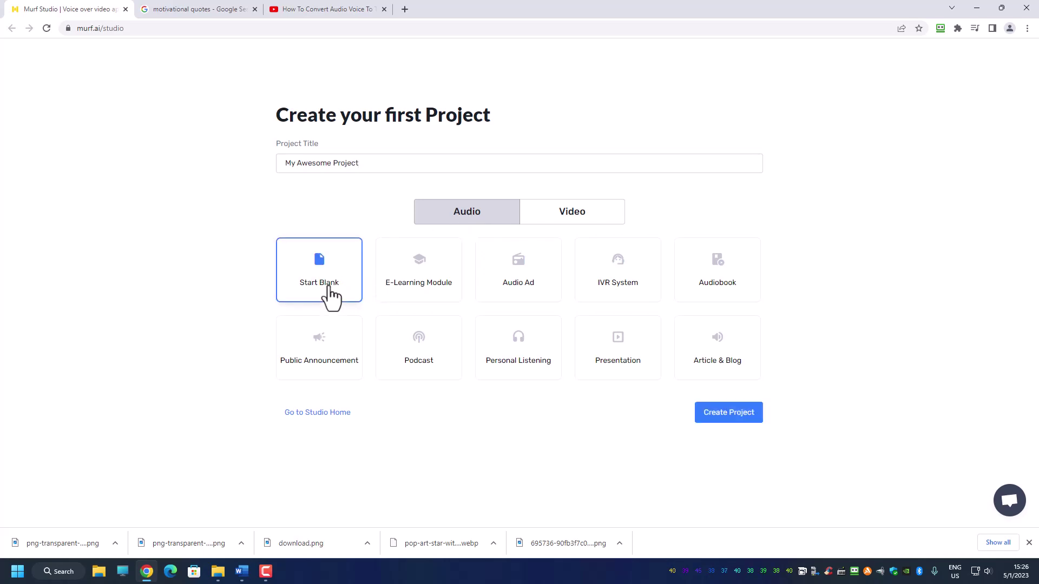
pyautogui.click(722, 417)
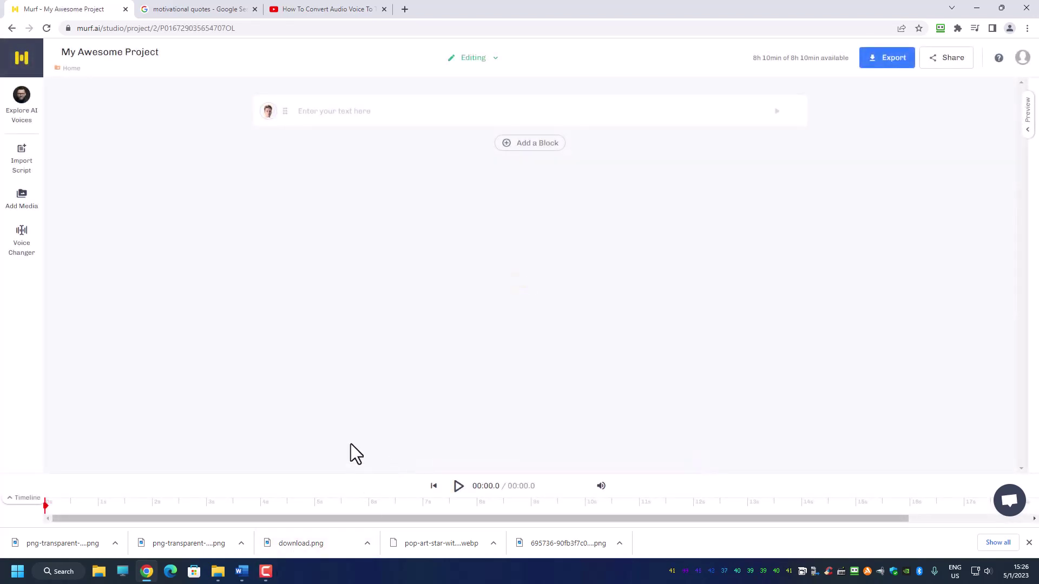
# Step: Copy the two introductory paragraphs from Murf AI.docx in Word and paste them into the empty Murf voice block
pyautogui.click(241, 571)
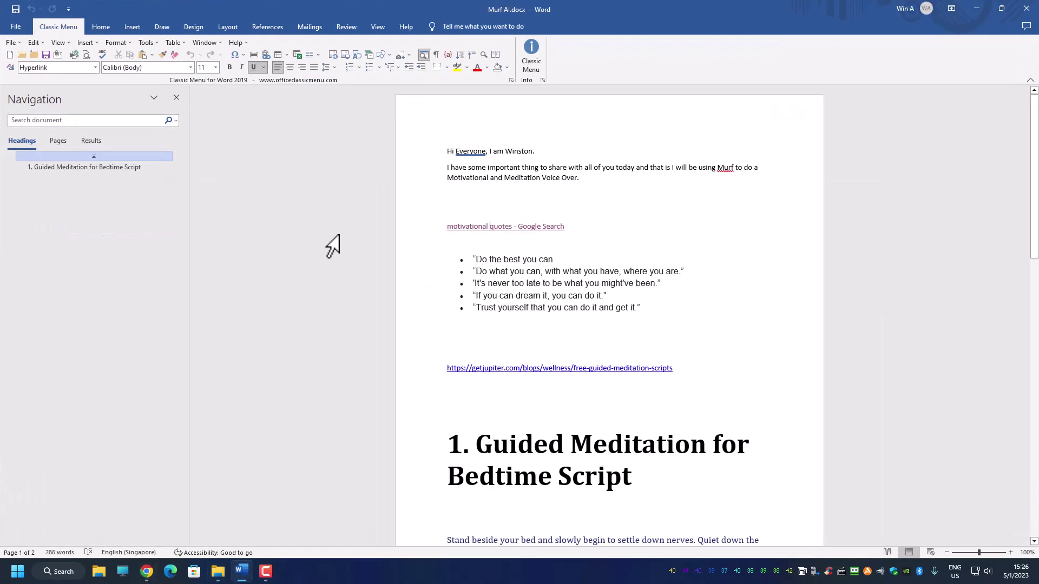
pyautogui.click(449, 156)
pyautogui.moveTo(452, 154); pyautogui.dragTo(494, 196)
pyautogui.hotkey('ctrl', 'c')
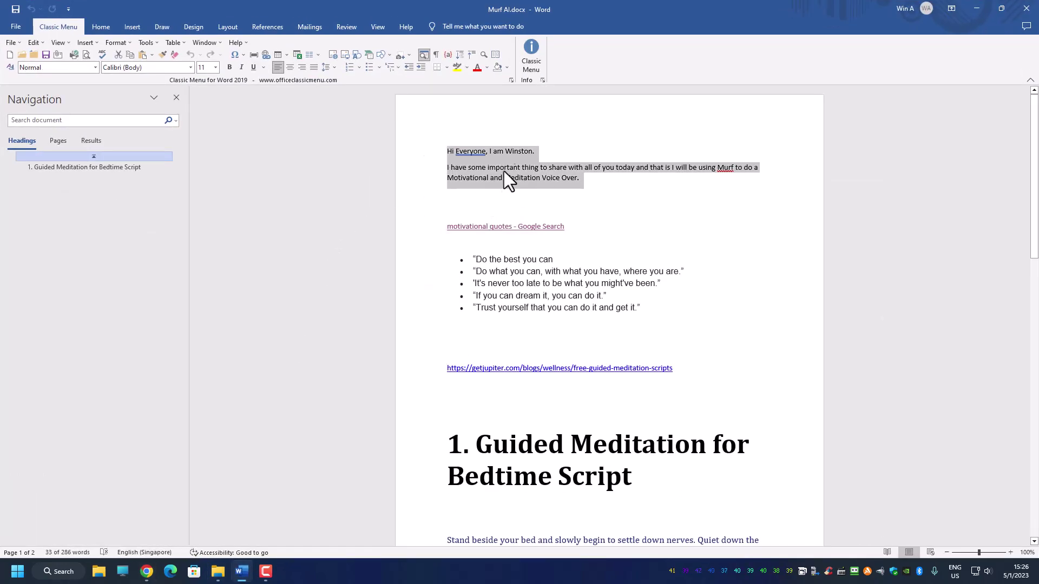
pyautogui.click(977, 7)
pyautogui.click(357, 115)
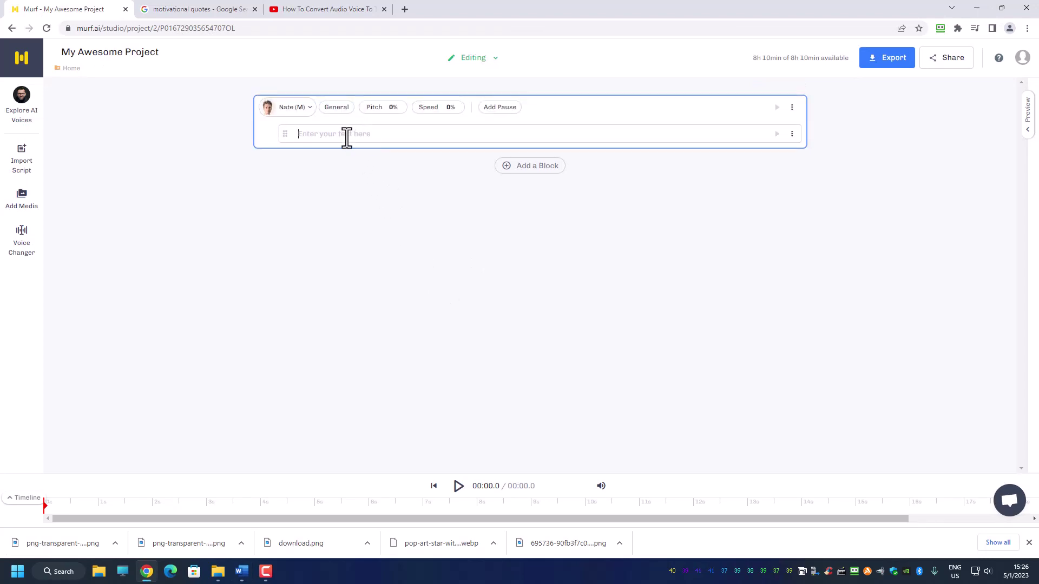
pyautogui.hotkey('ctrl', 'v')
# Step: Preview the Charles and Samantha voices and assign the Samantha voice to the block
pyautogui.click(306, 108)
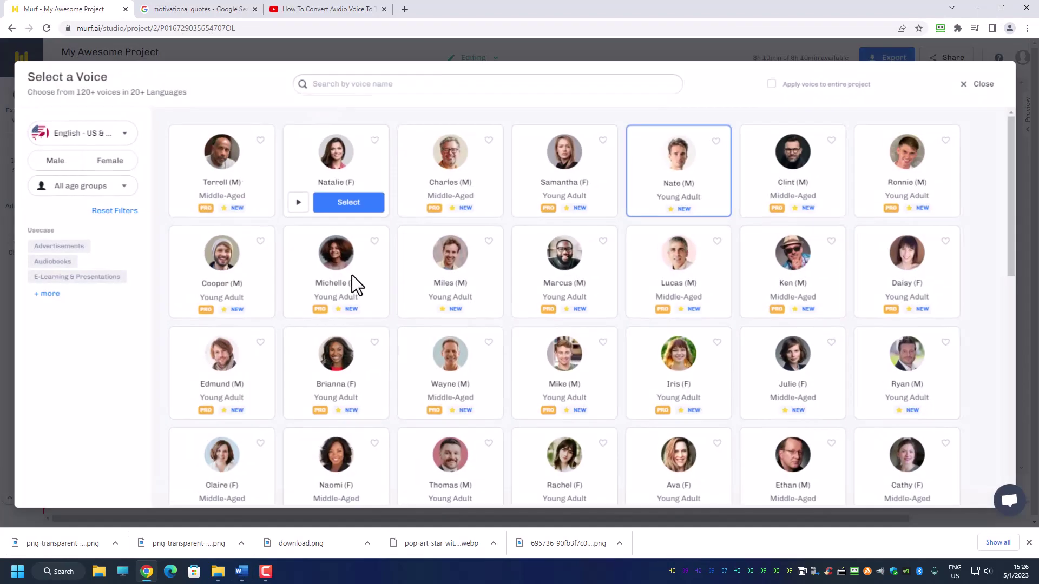
pyautogui.moveTo(386, 219)
pyautogui.moveTo(437, 199)
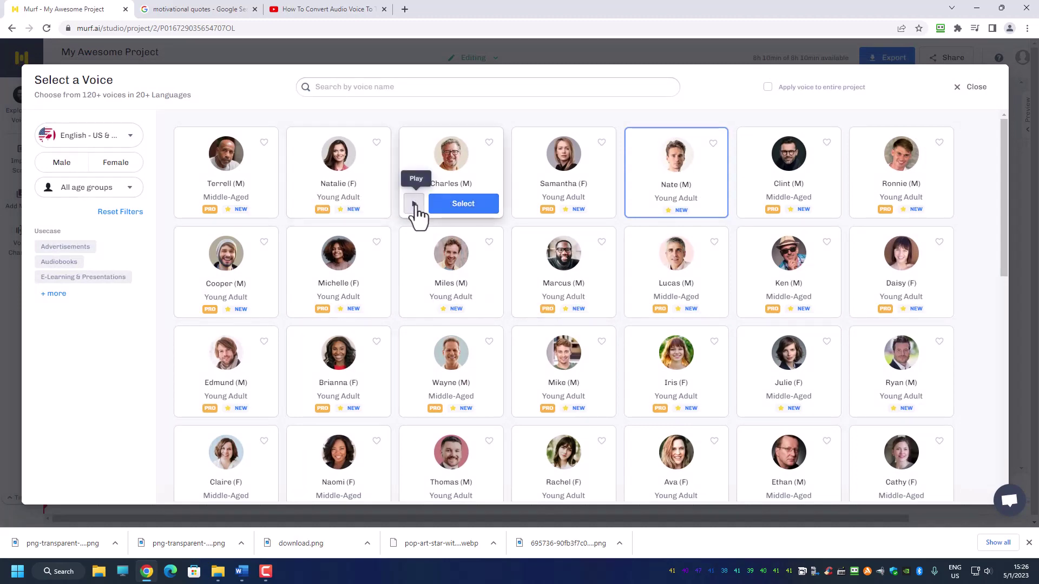
pyautogui.click(415, 204)
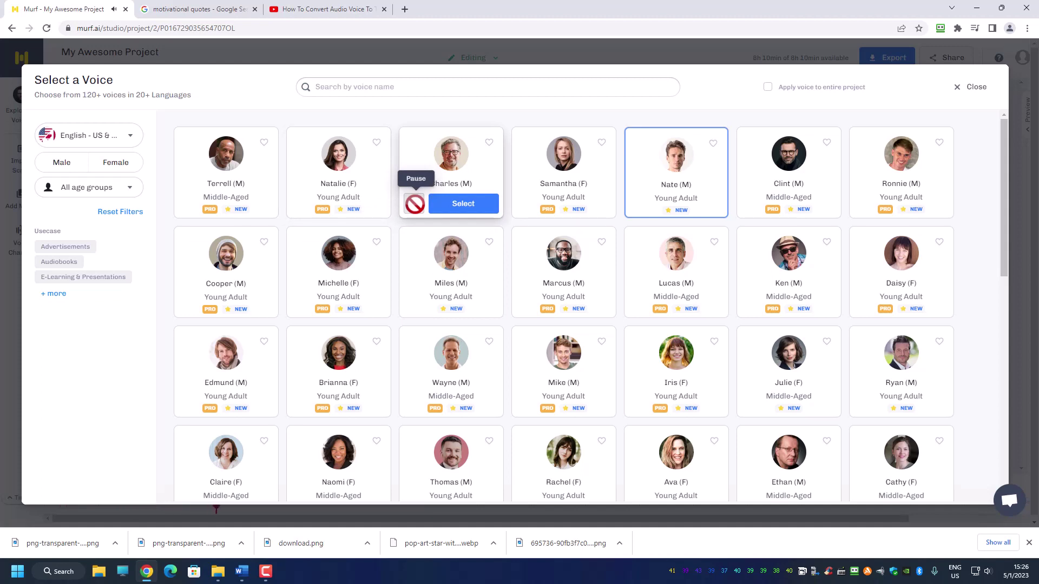
pyautogui.moveTo(528, 214)
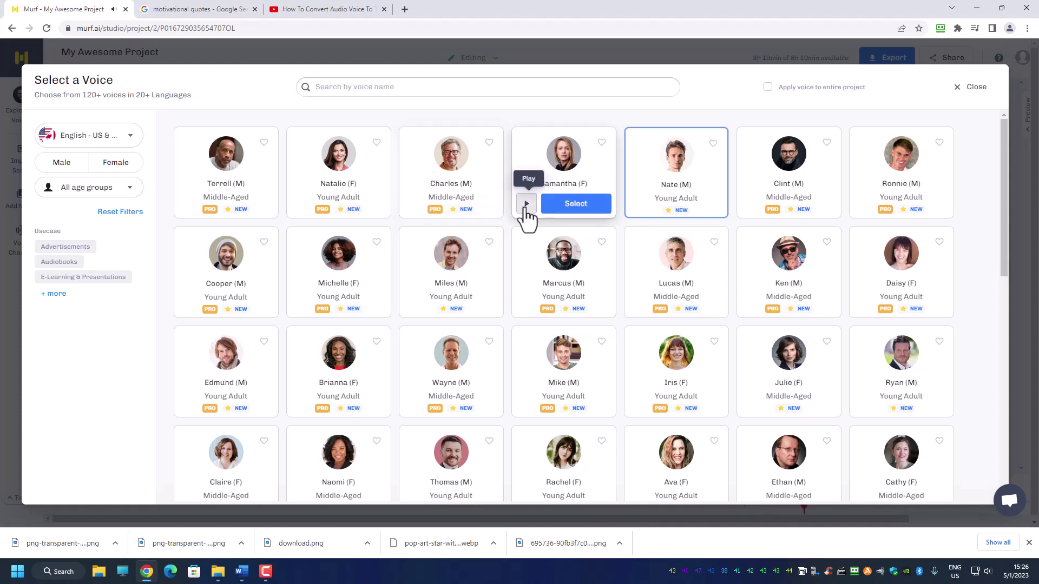
pyautogui.click(526, 208)
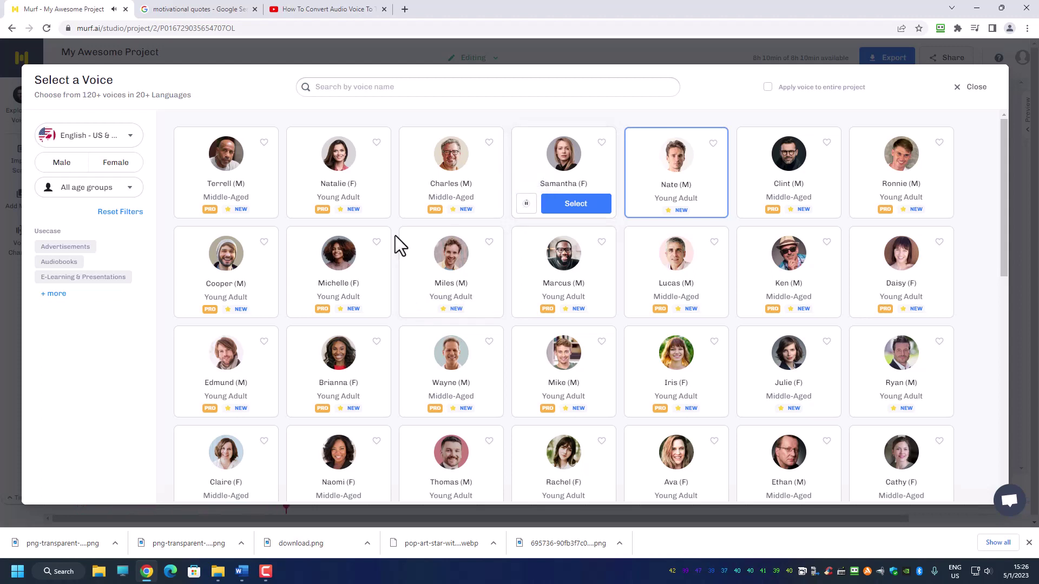
pyautogui.click(527, 207)
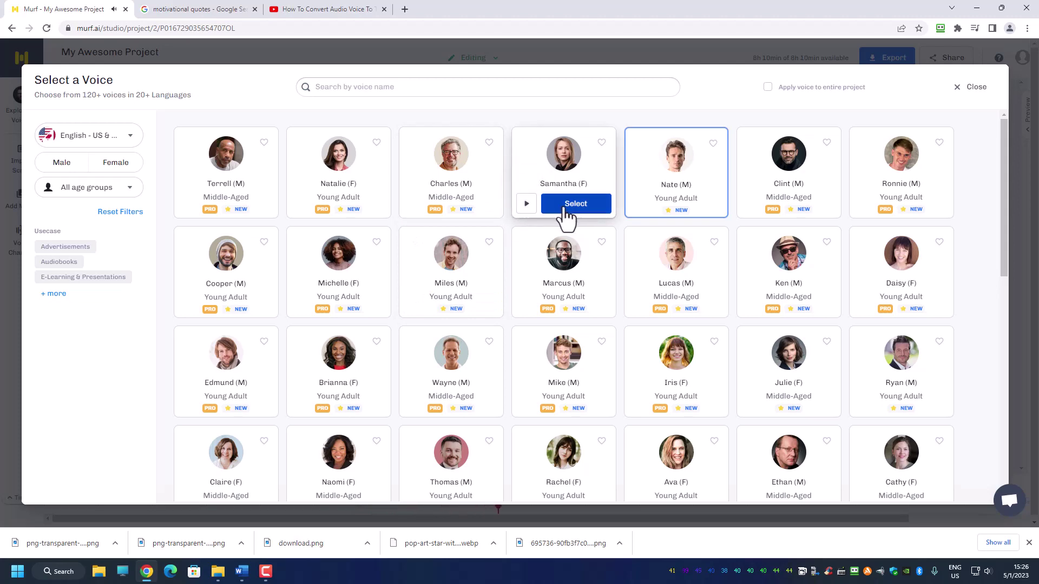
pyautogui.click(569, 213)
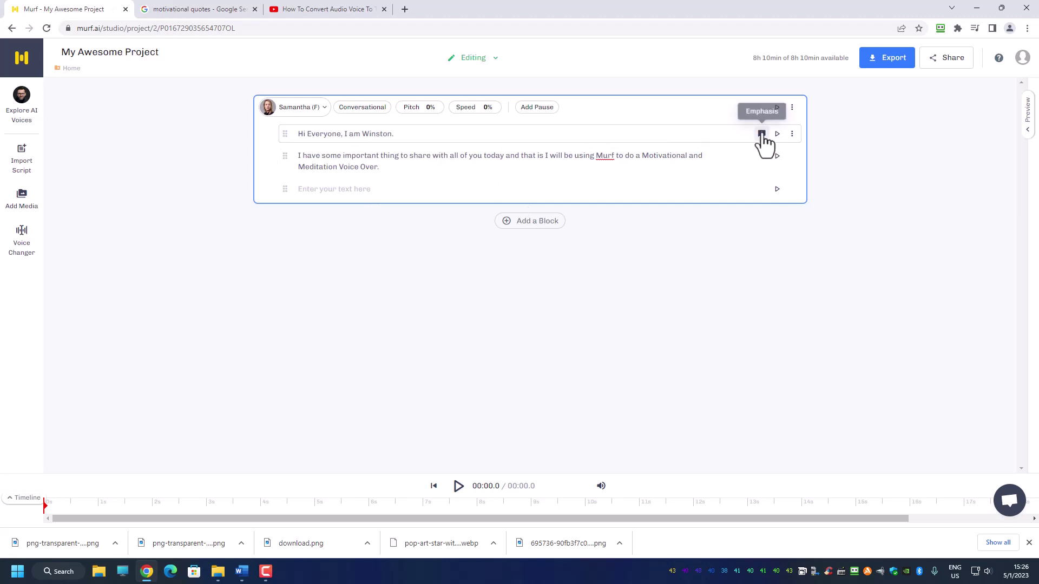
# Step: Generate and play the block's voiceover in the Conversational style, and again after changing the style to Luxury
pyautogui.click(777, 108)
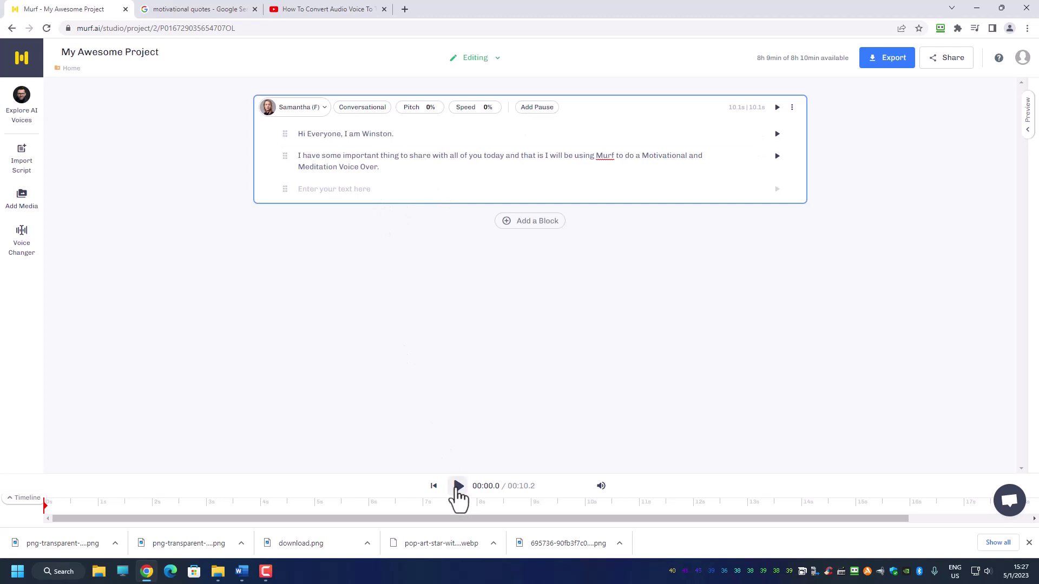
pyautogui.click(458, 486)
pyautogui.click(366, 111)
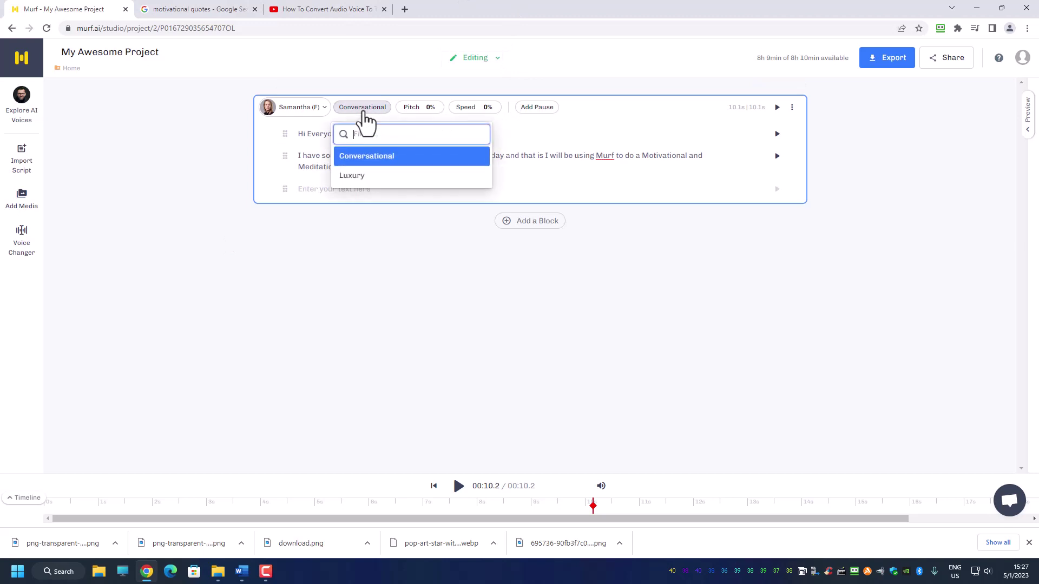
pyautogui.click(357, 176)
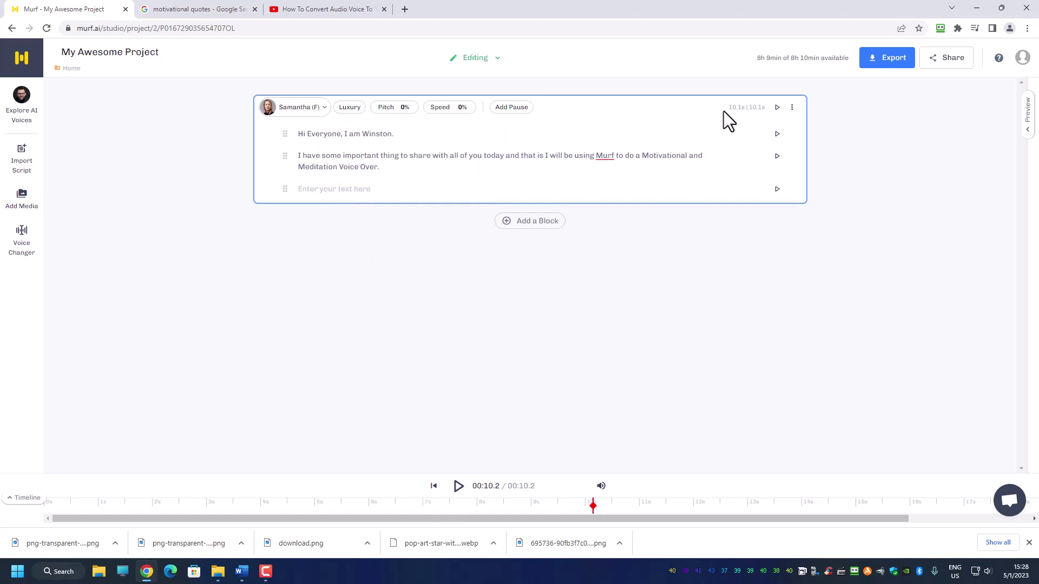
pyautogui.click(777, 107)
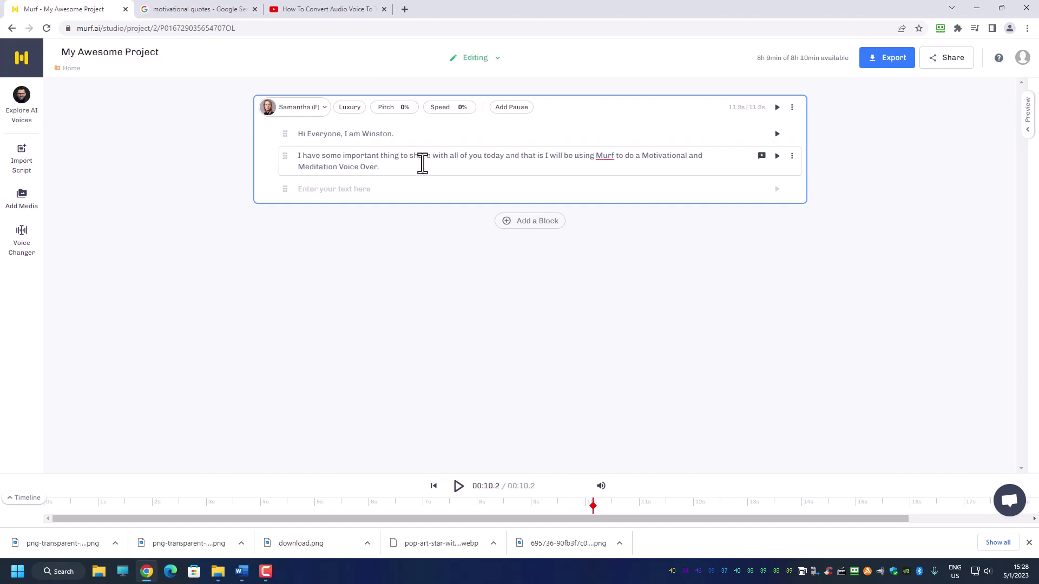
pyautogui.click(459, 486)
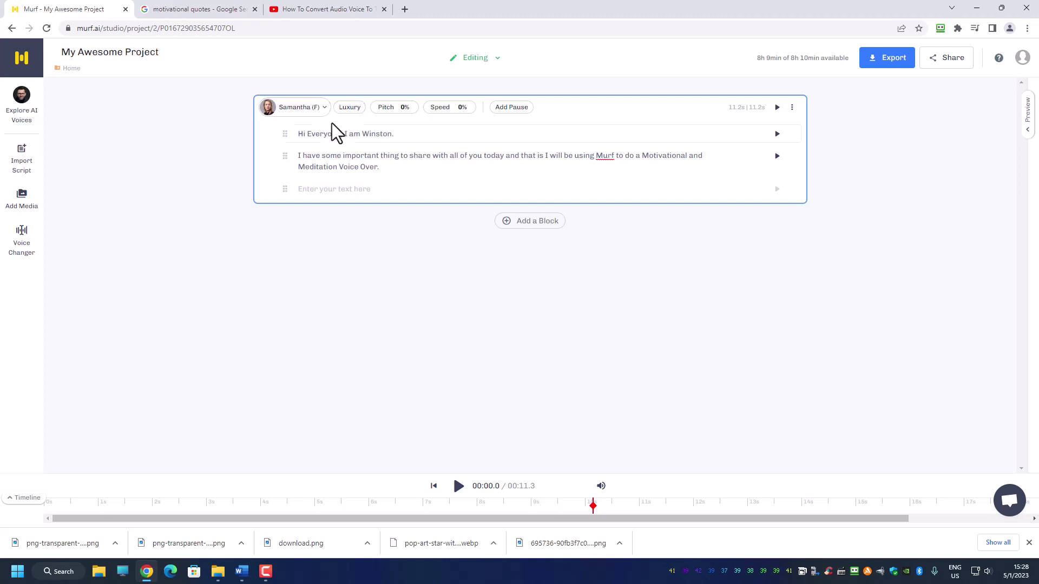
pyautogui.click(458, 486)
# Step: Browse the available voices for the block and listen to the Terrell and Claire samples
pyautogui.click(324, 107)
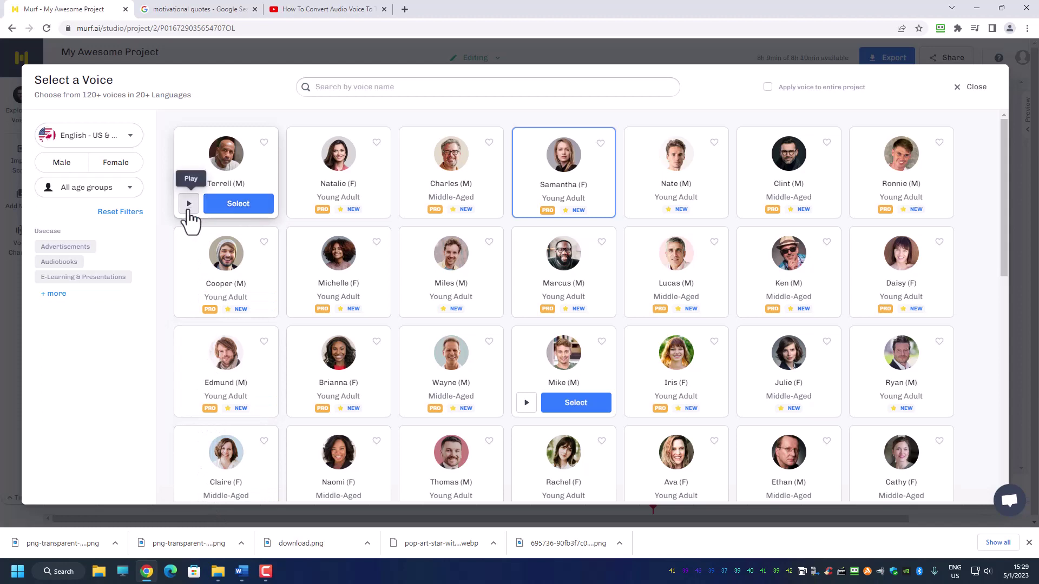
pyautogui.click(189, 204)
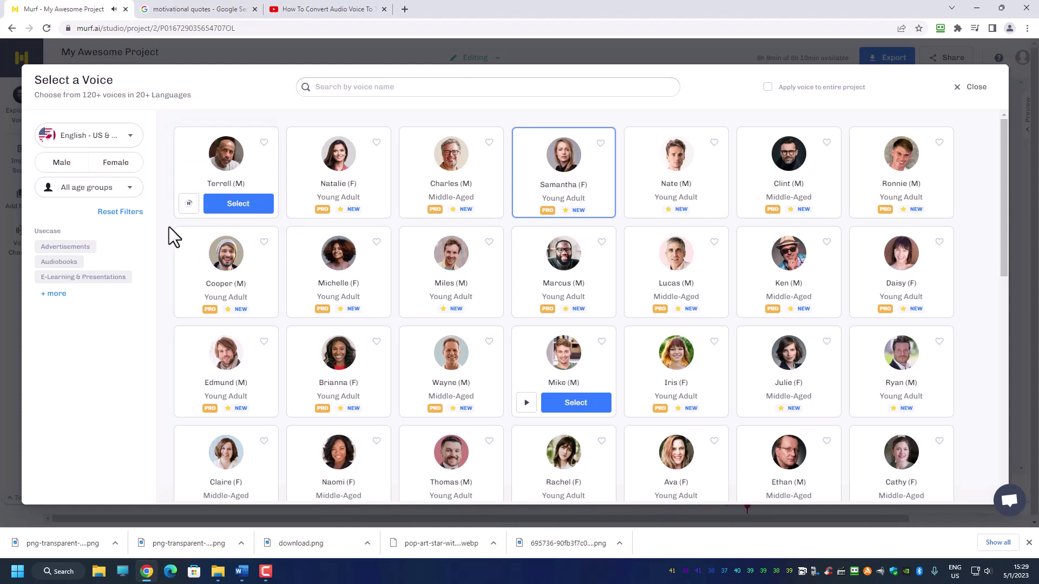
pyautogui.click(188, 205)
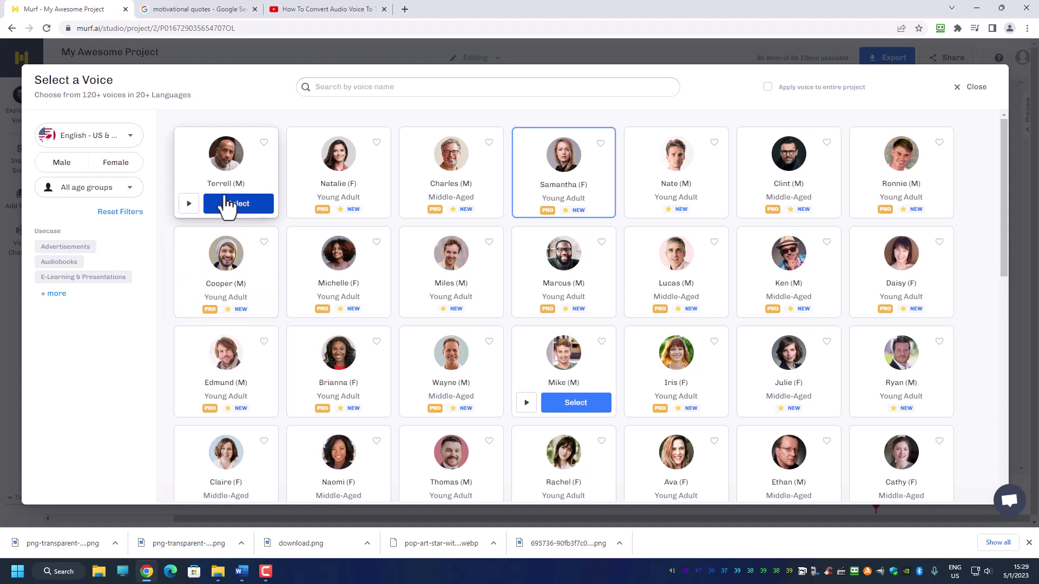
pyautogui.scroll(-2, 214, 454)
pyautogui.click(189, 381)
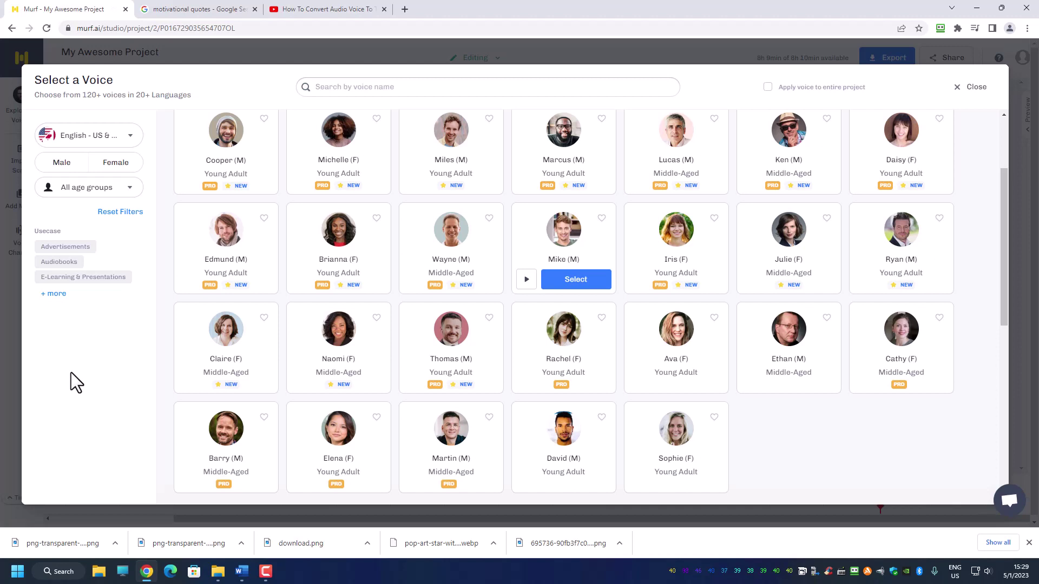
pyautogui.moveTo(256, 471)
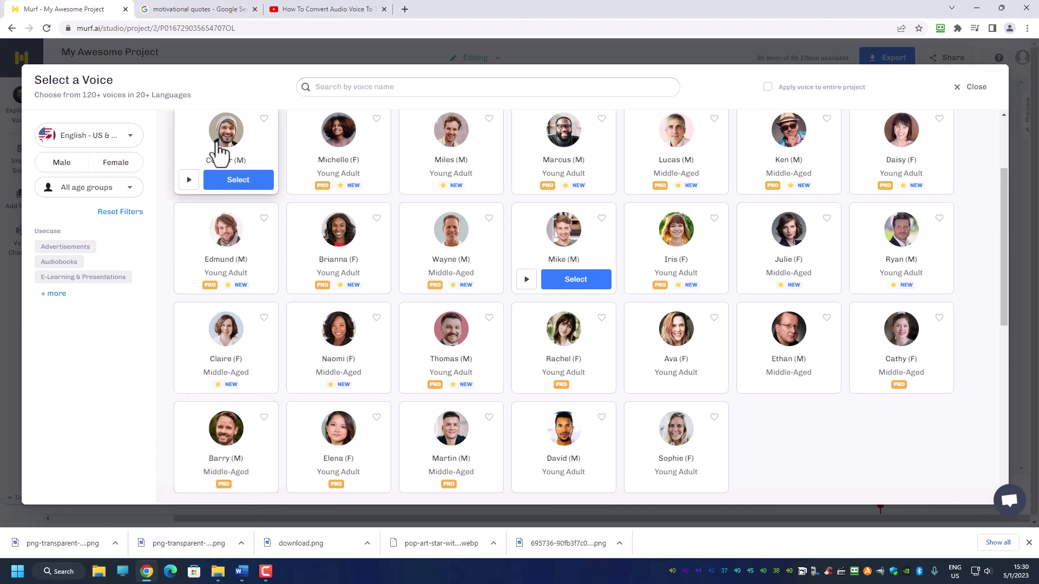
# Step: Review the motivational quotes in the Google results and copy the five bulleted quotes from Murf AI.docx in Word
pyautogui.click(195, 16)
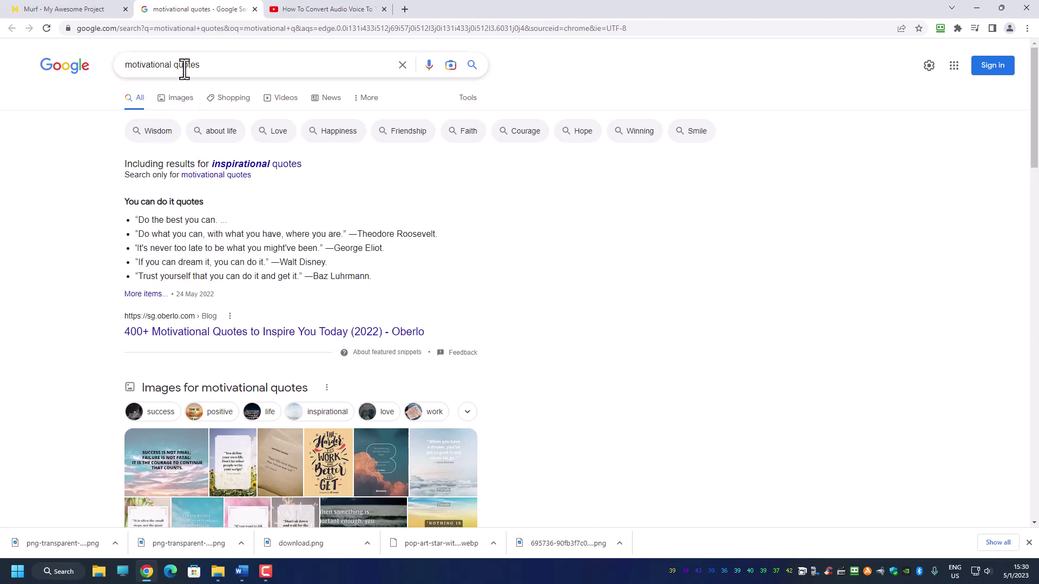
pyautogui.moveTo(140, 219); pyautogui.dragTo(385, 268)
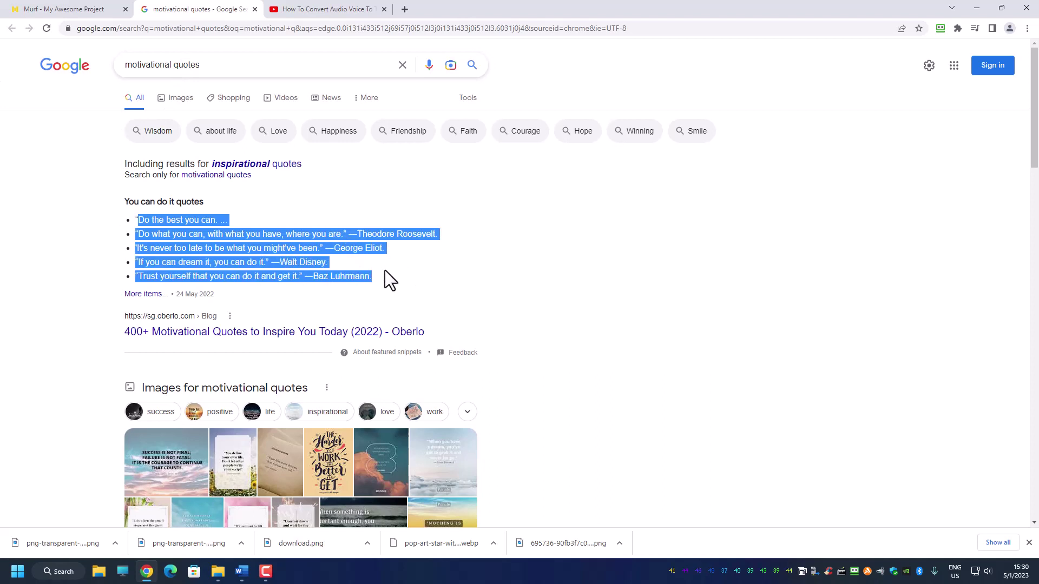
pyautogui.click(153, 234)
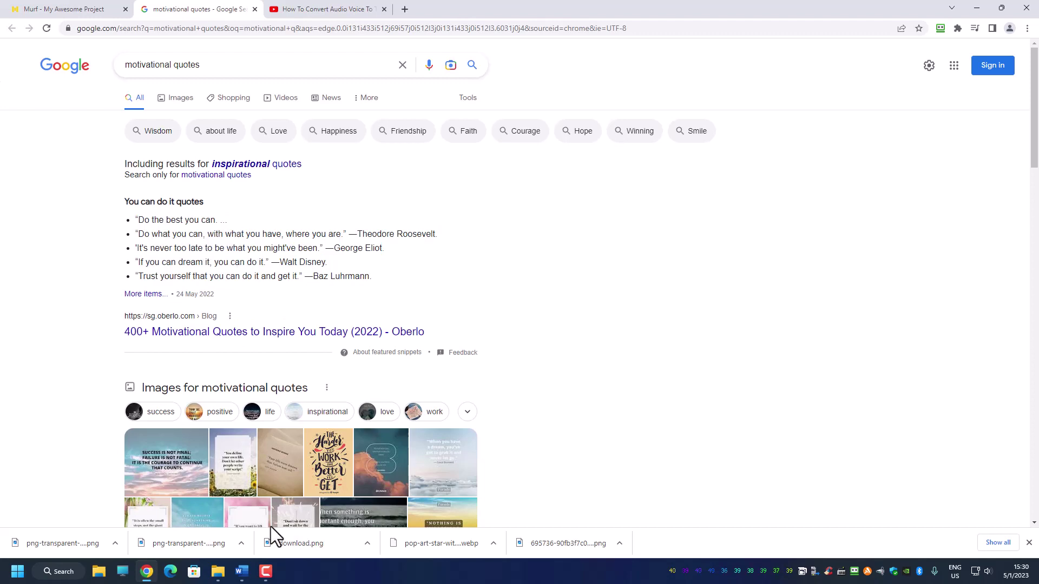
pyautogui.click(242, 571)
pyautogui.moveTo(474, 259); pyautogui.dragTo(647, 319)
pyautogui.moveTo(473, 259); pyautogui.dragTo(658, 311)
pyautogui.hotkey('ctrl', 'c')
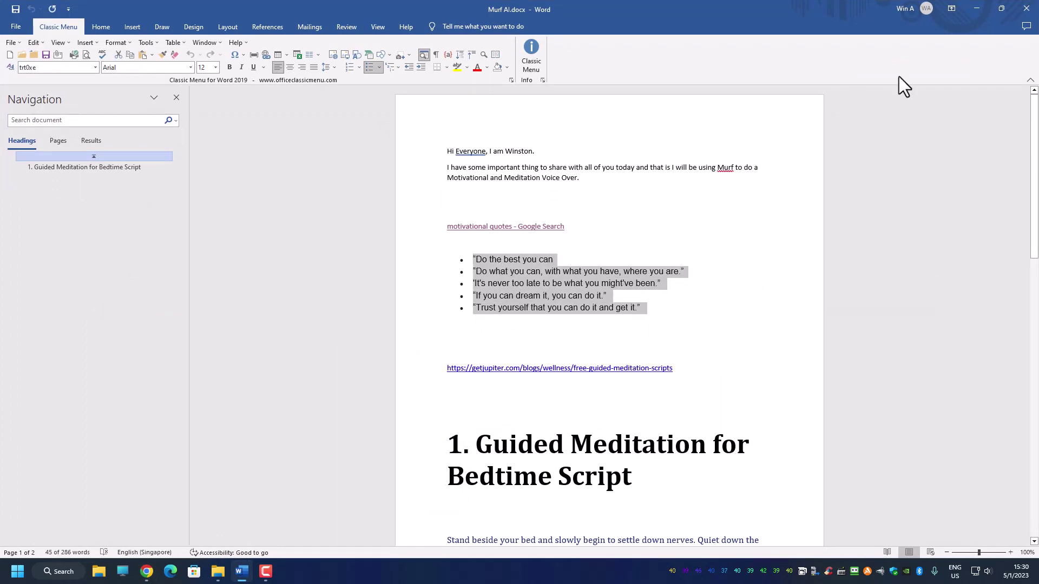
pyautogui.click(977, 9)
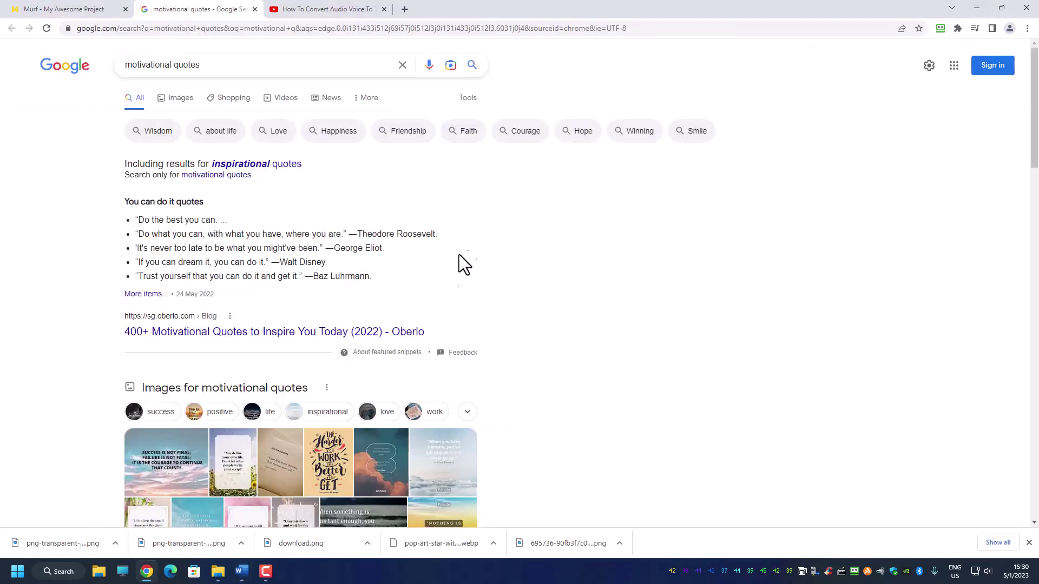
# Step: Return to the Murf project, dismiss the voice selection and delete both introductory lines from the block
pyautogui.click(98, 15)
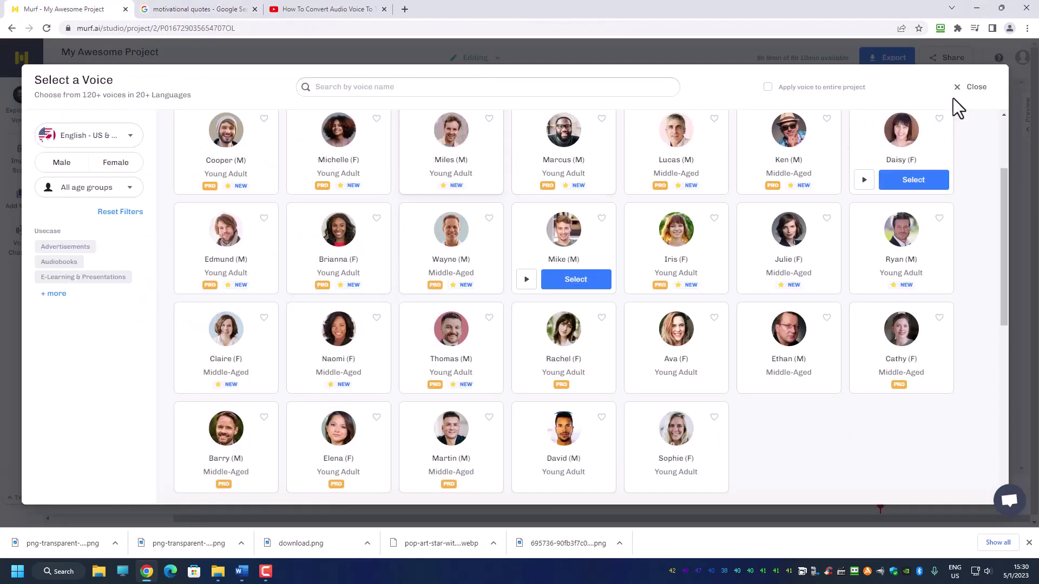
pyautogui.click(974, 88)
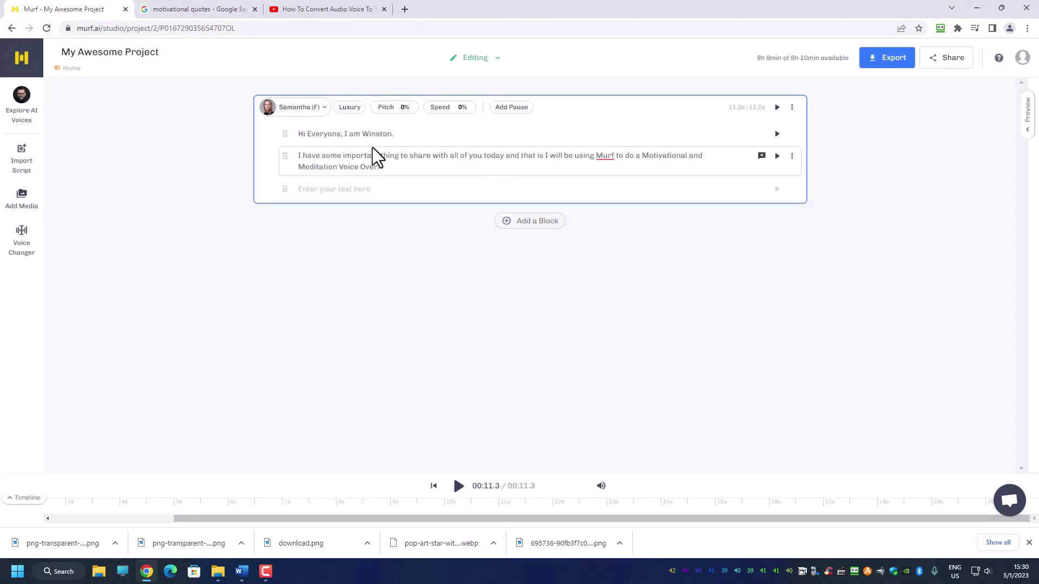
pyautogui.click(792, 156)
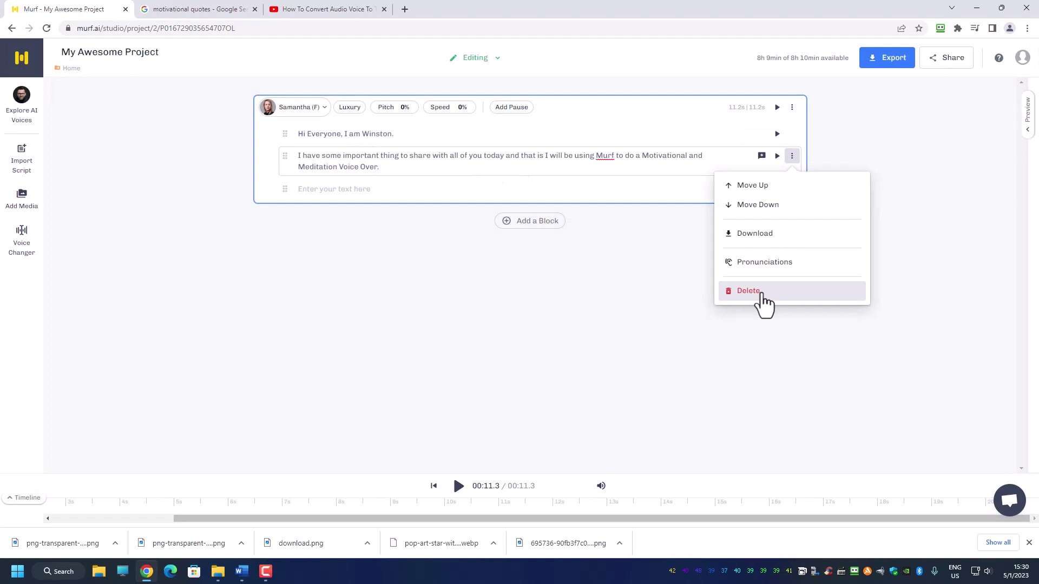
pyautogui.click(756, 297)
pyautogui.click(792, 135)
pyautogui.click(768, 268)
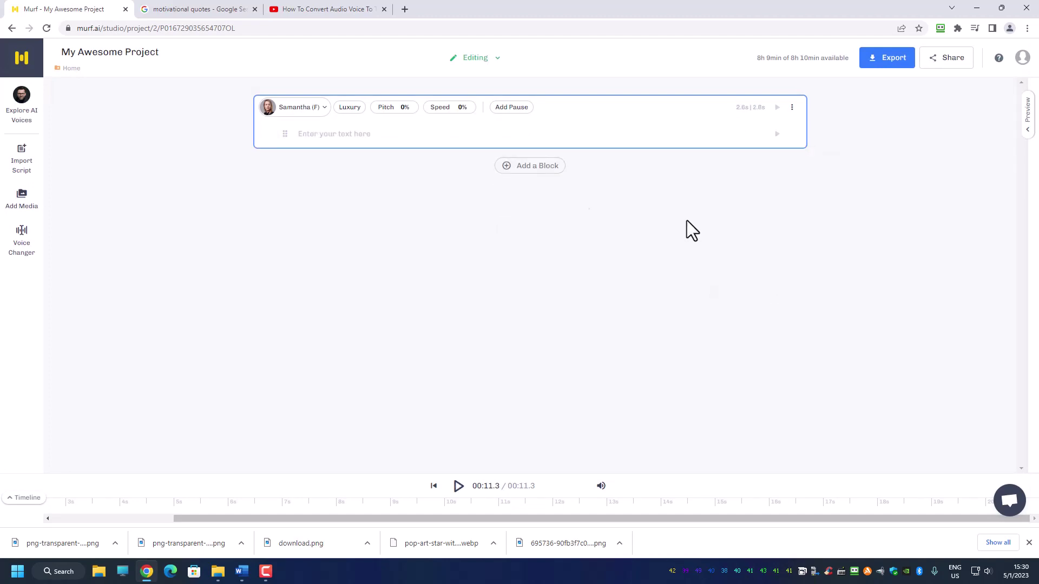
# Step: Paste the five motivational quotes into the empty block and generate their voiceover
pyautogui.click(490, 136)
pyautogui.hotkey('ctrl', 'v')
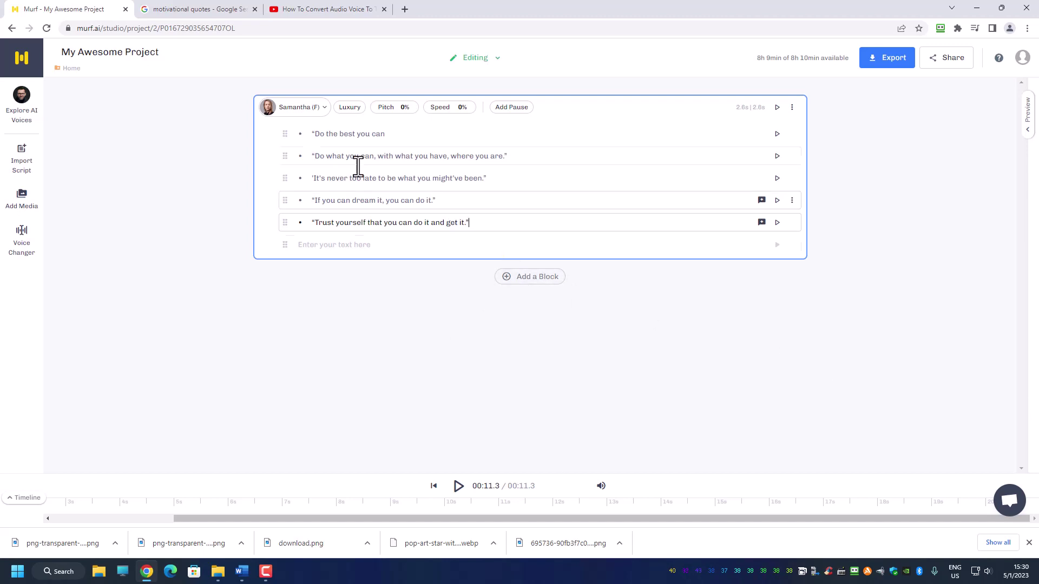
pyautogui.click(777, 107)
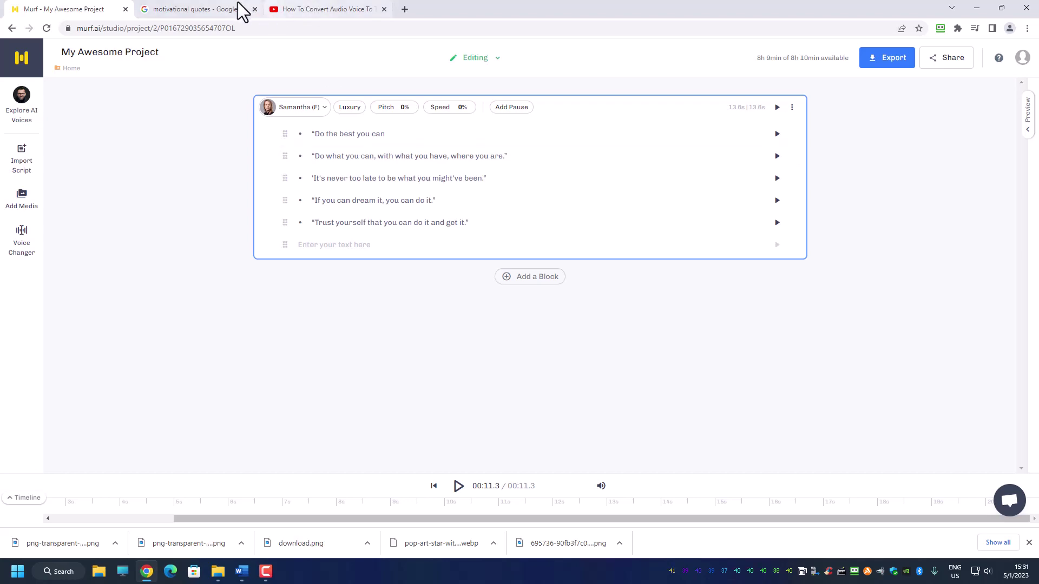
# Step: Check the source quotes in the Google results, return to the Murf project and play the five-quote voiceover
pyautogui.click(202, 9)
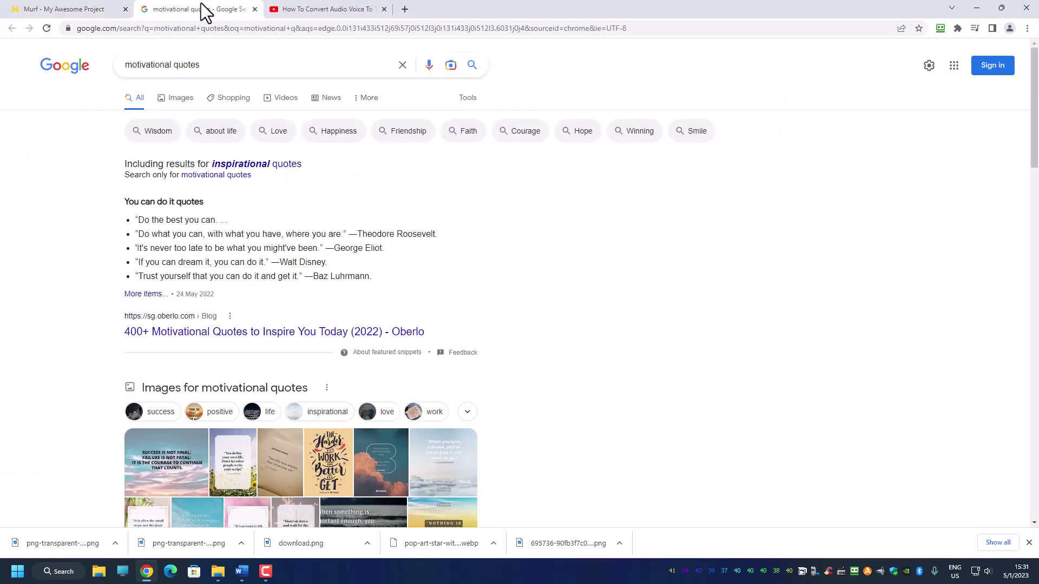
pyautogui.click(64, 8)
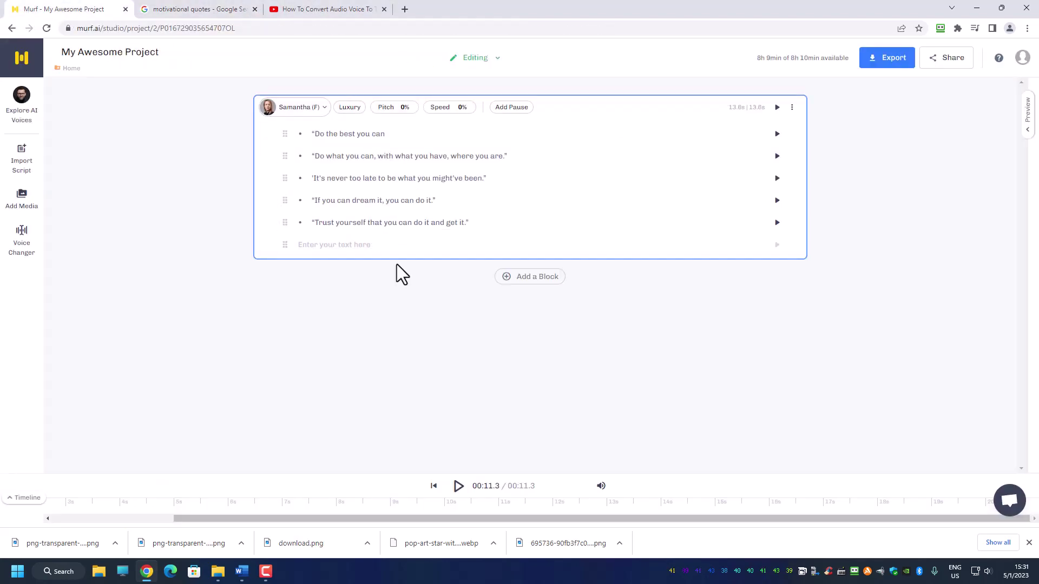
pyautogui.click(458, 486)
pyautogui.click(456, 494)
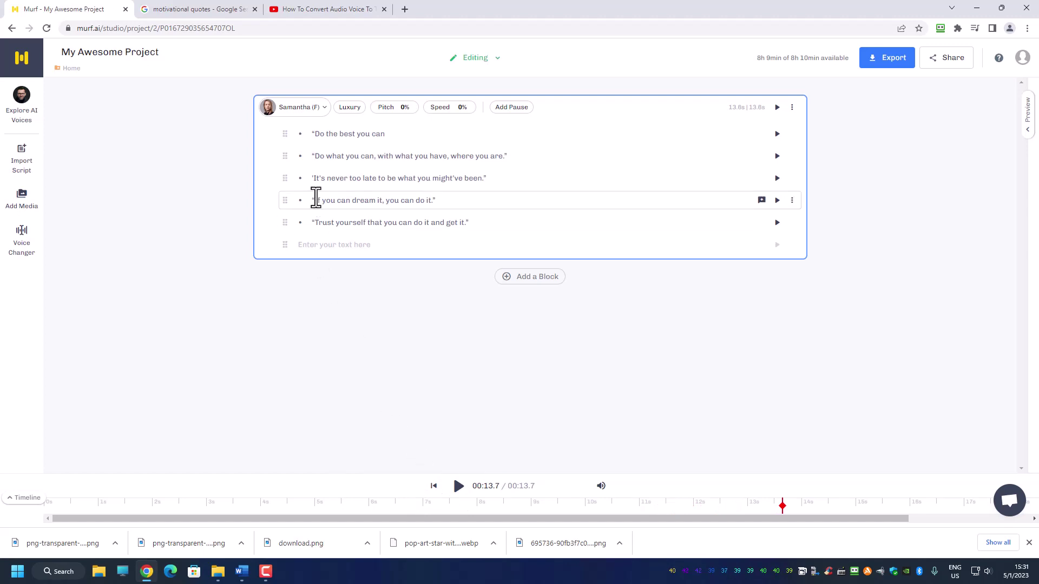
# Step: Change the quotes block's voice to Terrell (M), then generate and play the new voiceover
pyautogui.click(324, 108)
pyautogui.moveTo(262, 213)
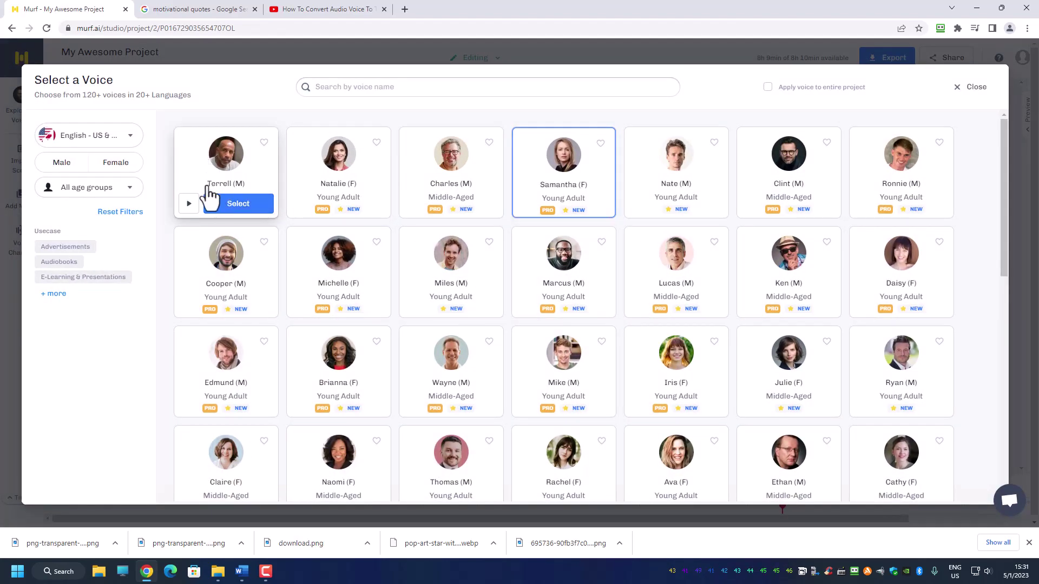
pyautogui.click(228, 206)
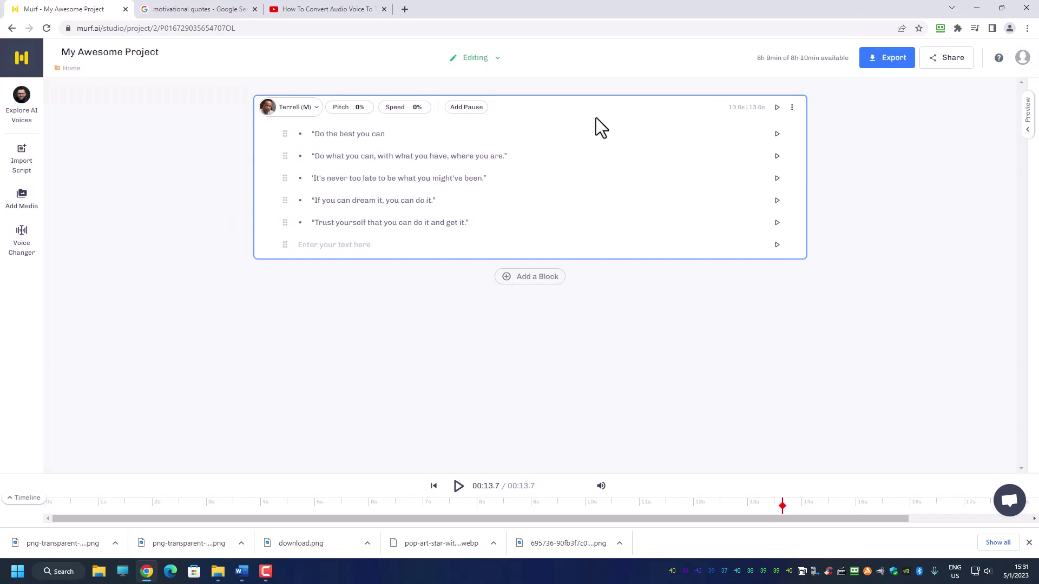
pyautogui.click(777, 107)
pyautogui.click(457, 486)
pyautogui.click(458, 486)
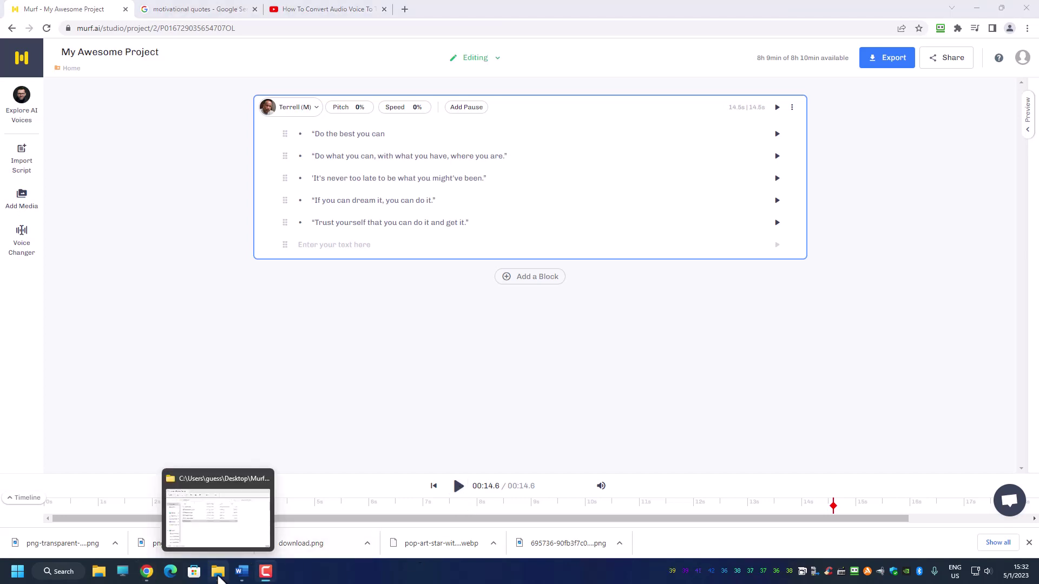
# Step: Watch Dothebestyouc.mp4 from the Murf Project folder in a maximized player, close it and return to the Murf project
pyautogui.click(218, 573)
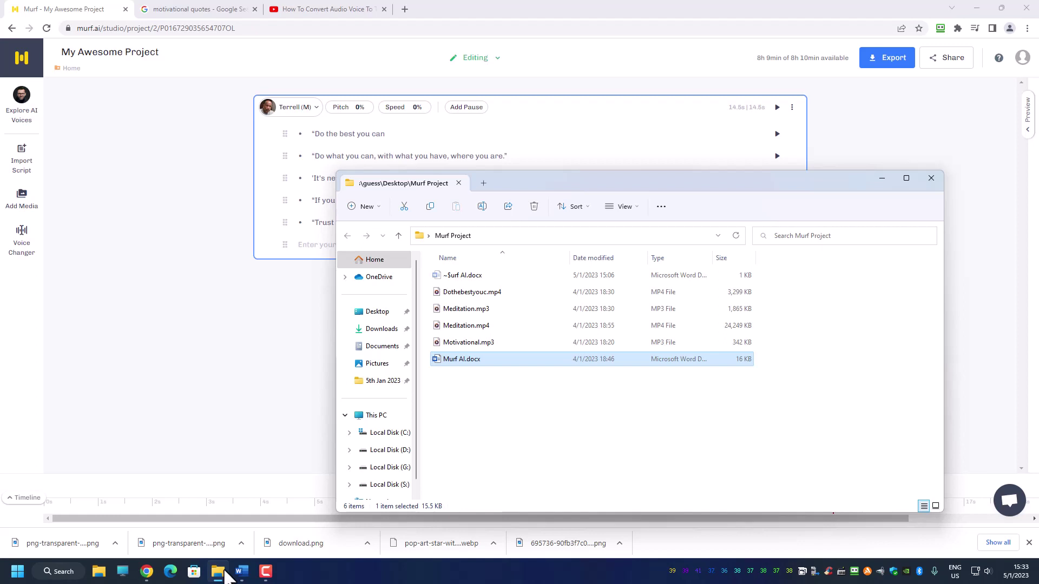
pyautogui.doubleClick(484, 293)
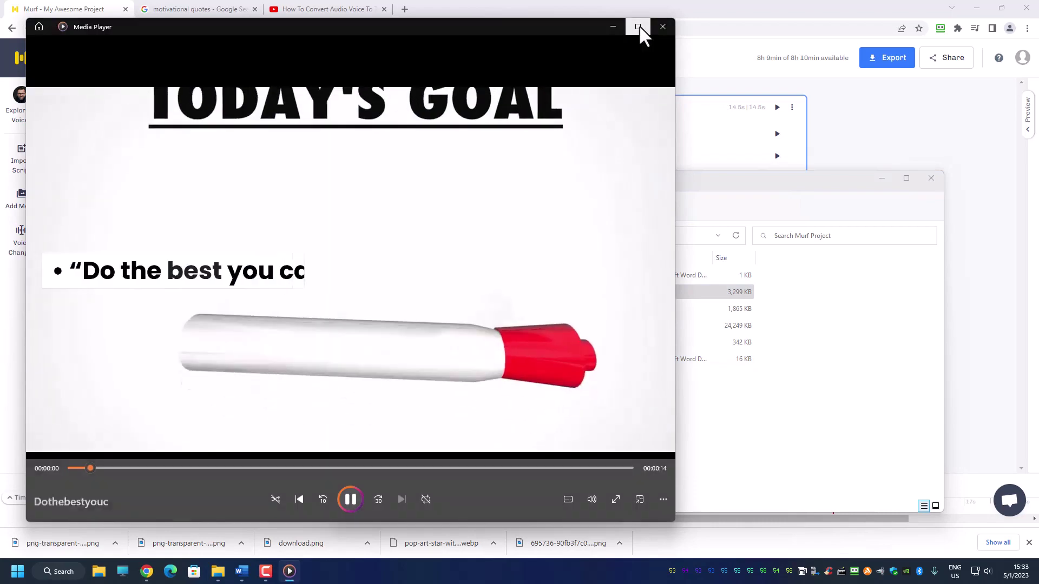
pyautogui.click(638, 26)
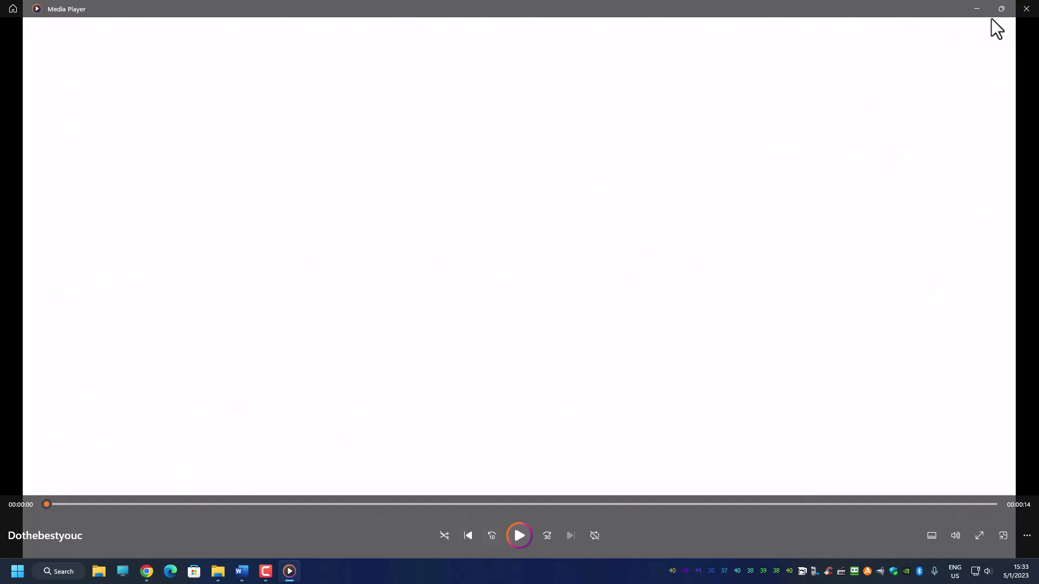
pyautogui.click(1027, 10)
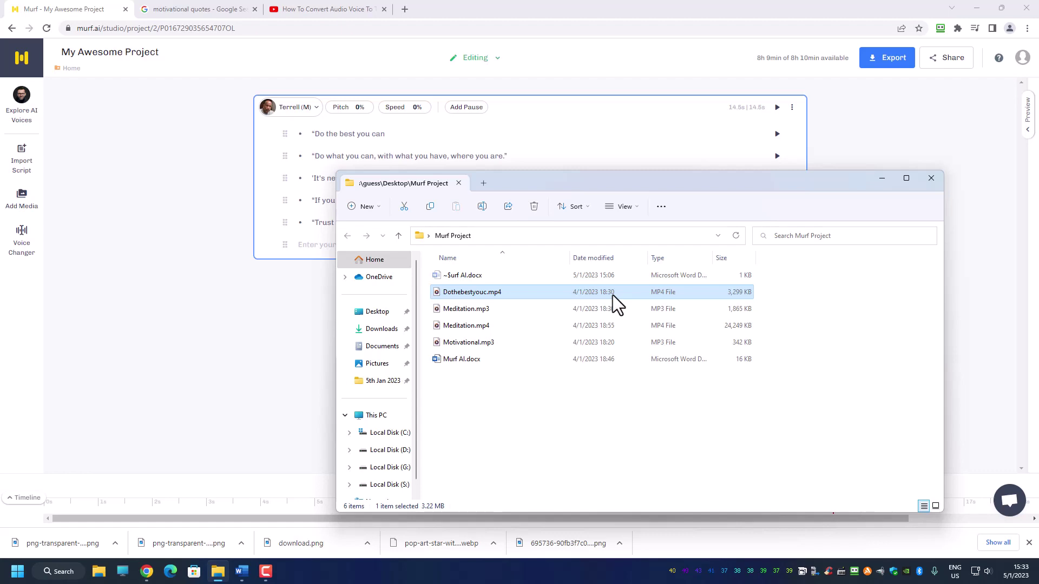
pyautogui.click(245, 347)
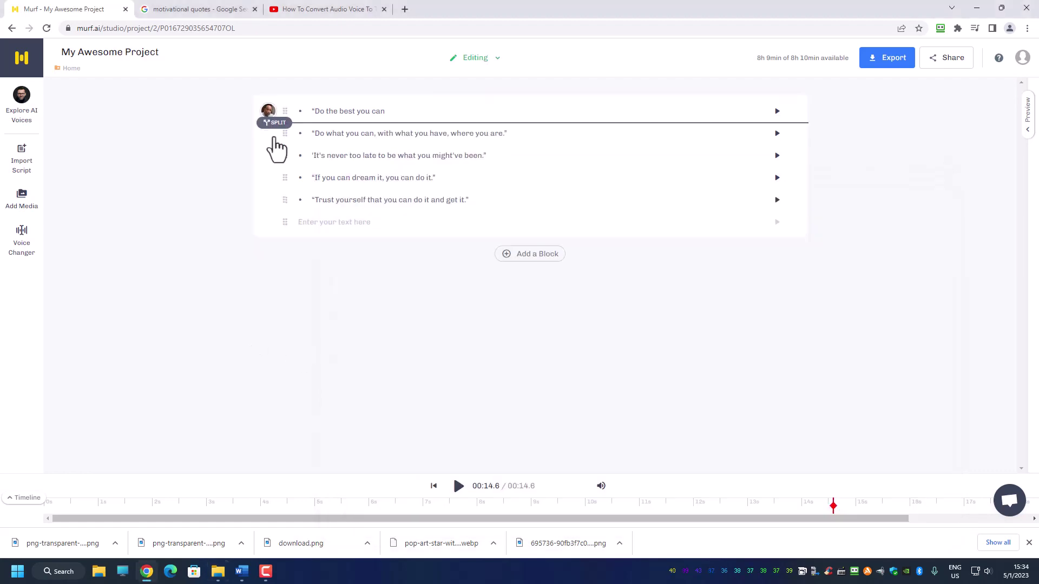
# Step: Copy the getjupiter.com free guided meditation scripts link from Murf AI.docx in Word and open it in a new browser tab
pyautogui.click(268, 111)
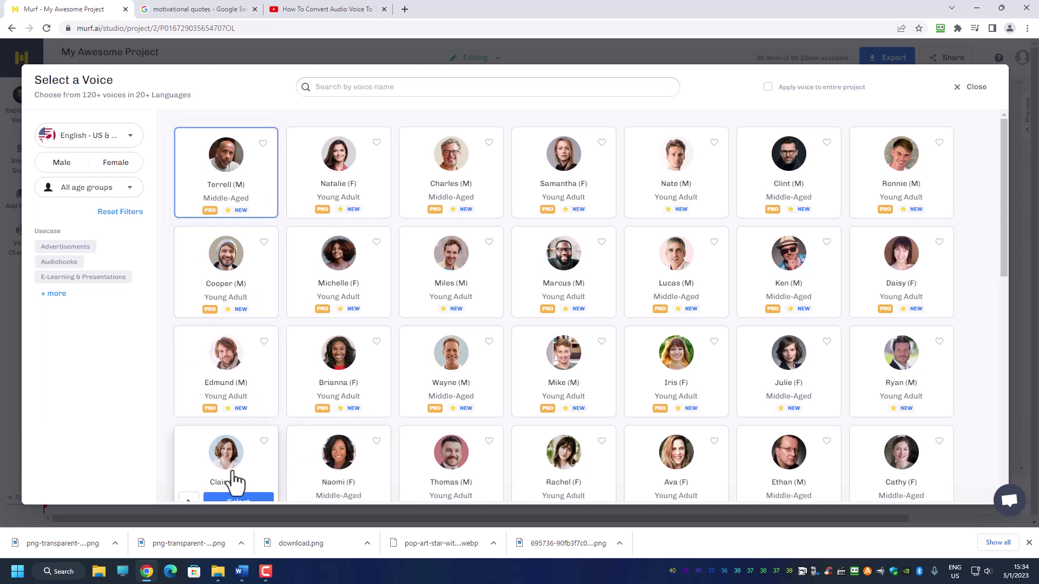
pyautogui.click(242, 571)
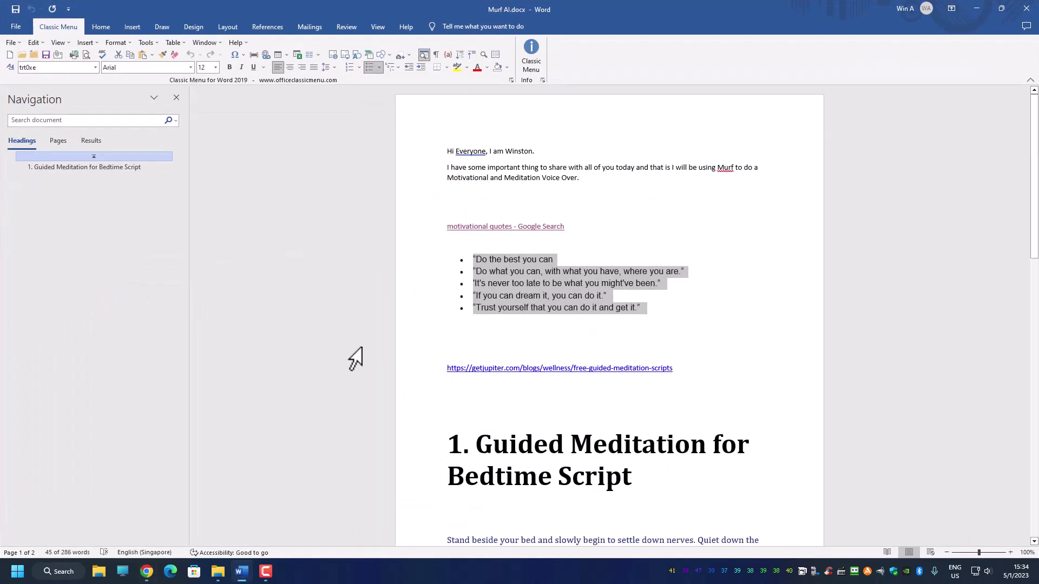
pyautogui.click(416, 369)
pyautogui.hotkey('ctrl', 'c')
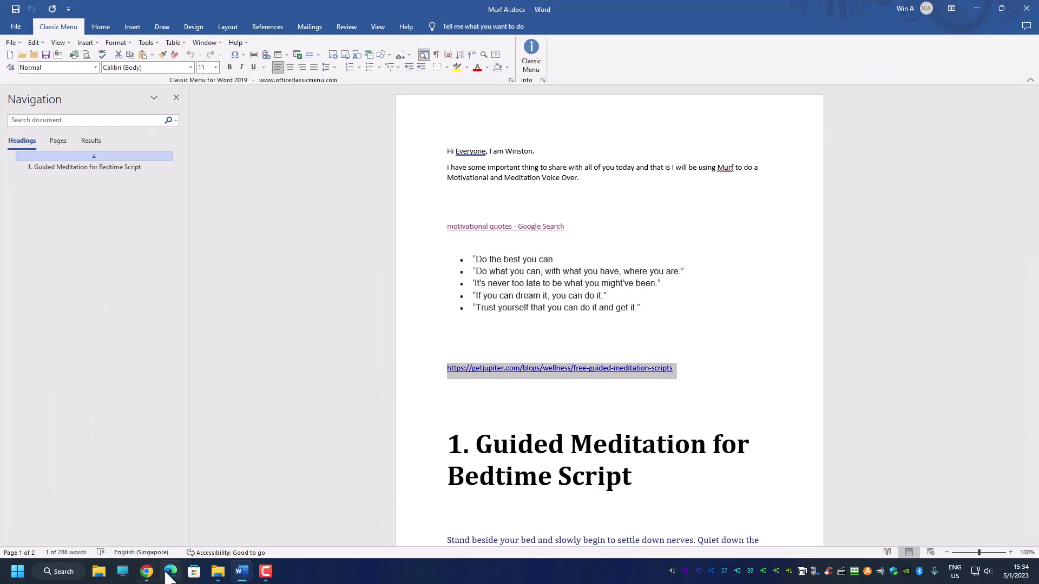
pyautogui.click(146, 572)
pyautogui.click(404, 10)
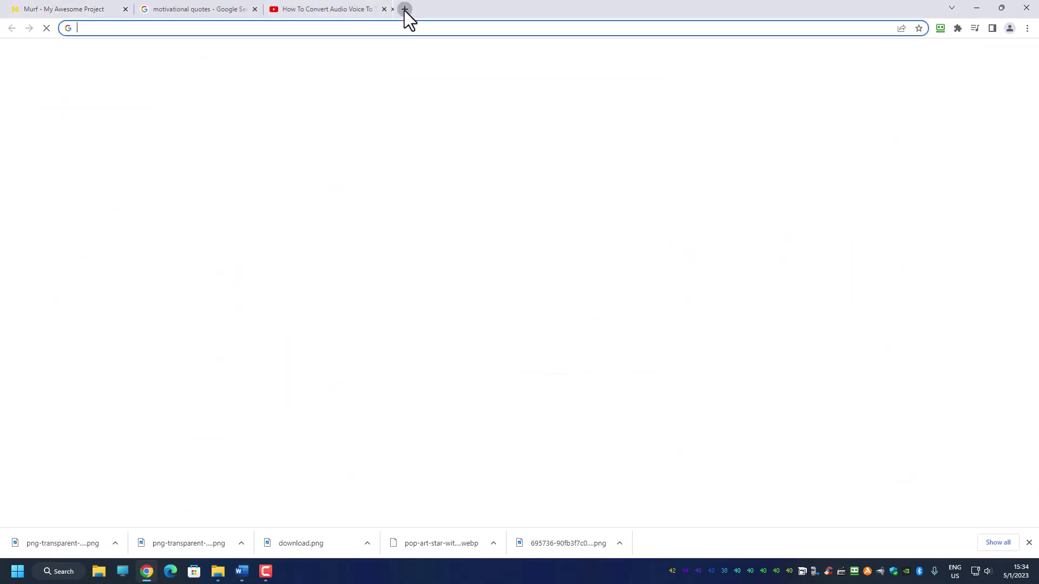
pyautogui.hotkey('ctrl', 'v')
pyautogui.press('Return')
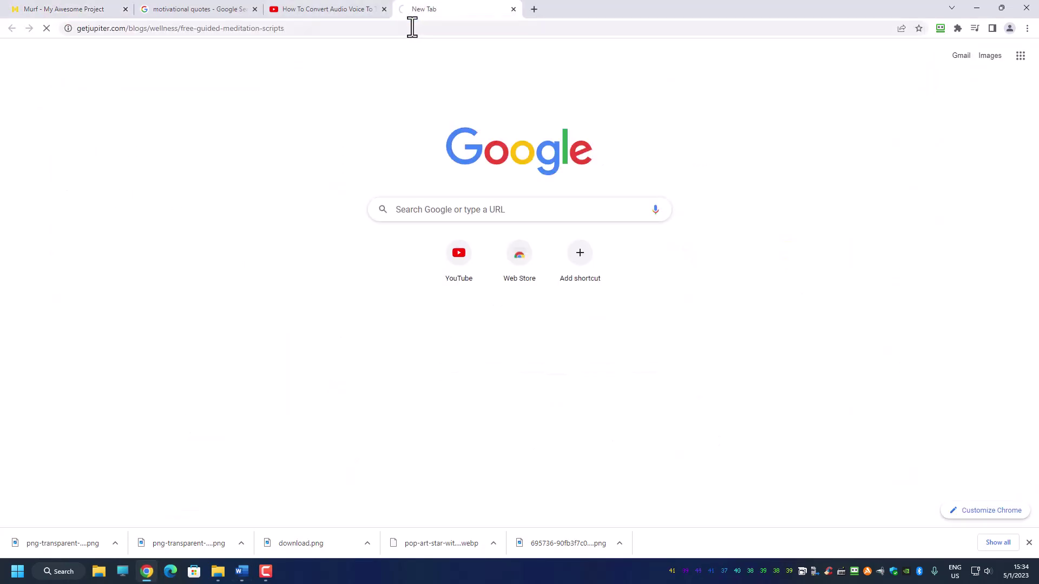
# Step: Find the Guided Meditation for Bedtime Script on the web page and highlight its three paragraphs
pyautogui.scroll(-8, 414, 162)
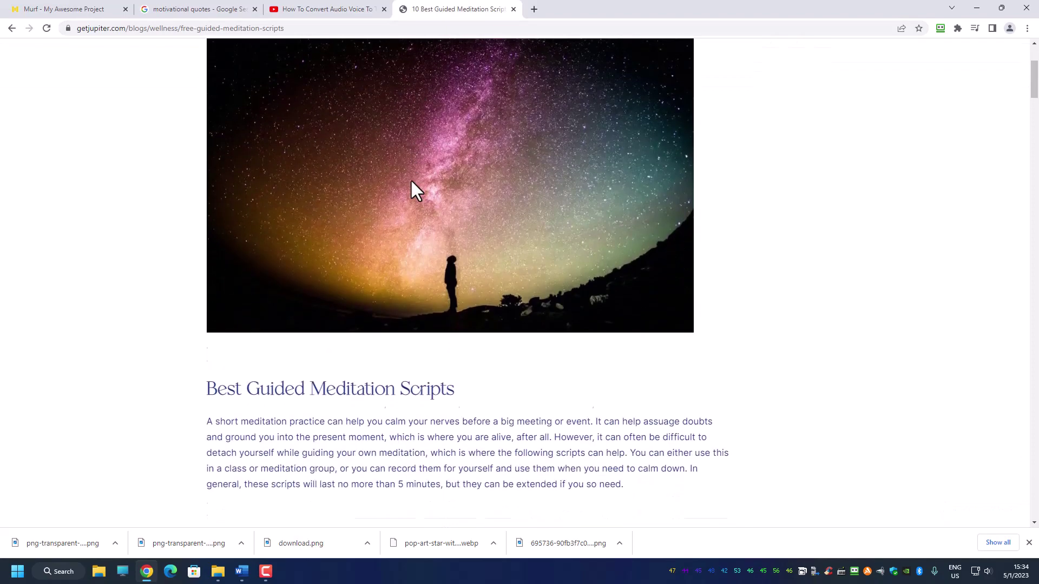
pyautogui.scroll(-1, 241, 212)
pyautogui.scroll(-1, 242, 212)
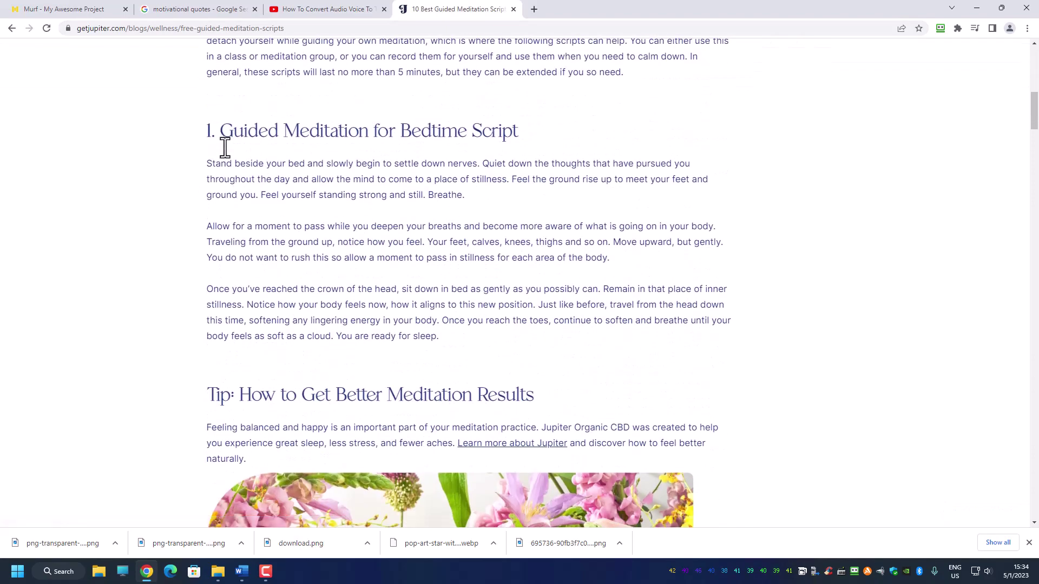
pyautogui.moveTo(203, 164); pyautogui.dragTo(446, 340)
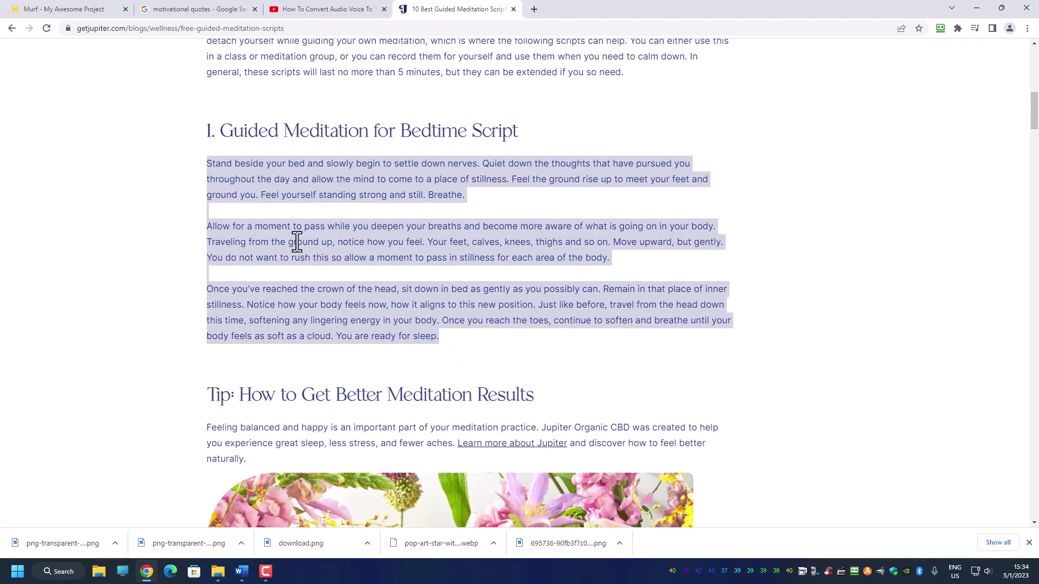
pyautogui.rightClick(307, 306)
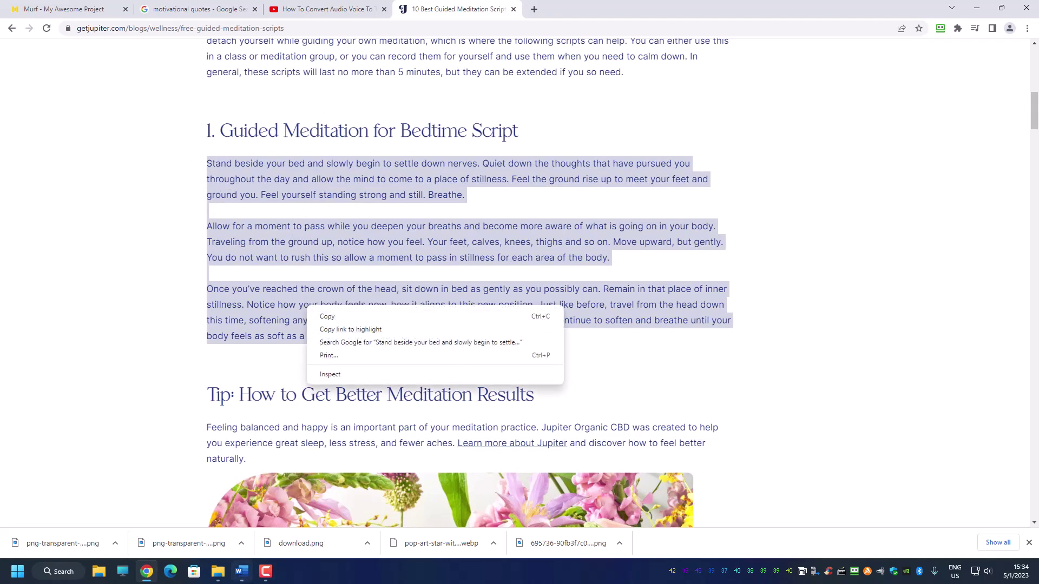
# Step: Switch to Murf AI.docx in Word and copy the three bedtime meditation paragraphs below the heading
pyautogui.click(242, 571)
pyautogui.scroll(-6, 480, 325)
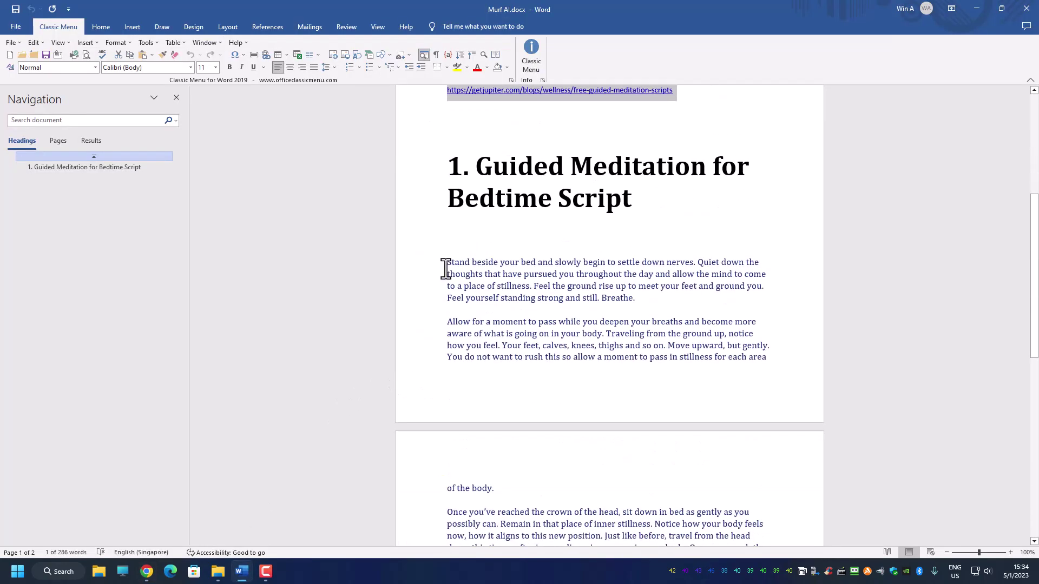
pyautogui.moveTo(448, 175); pyautogui.dragTo(640, 482)
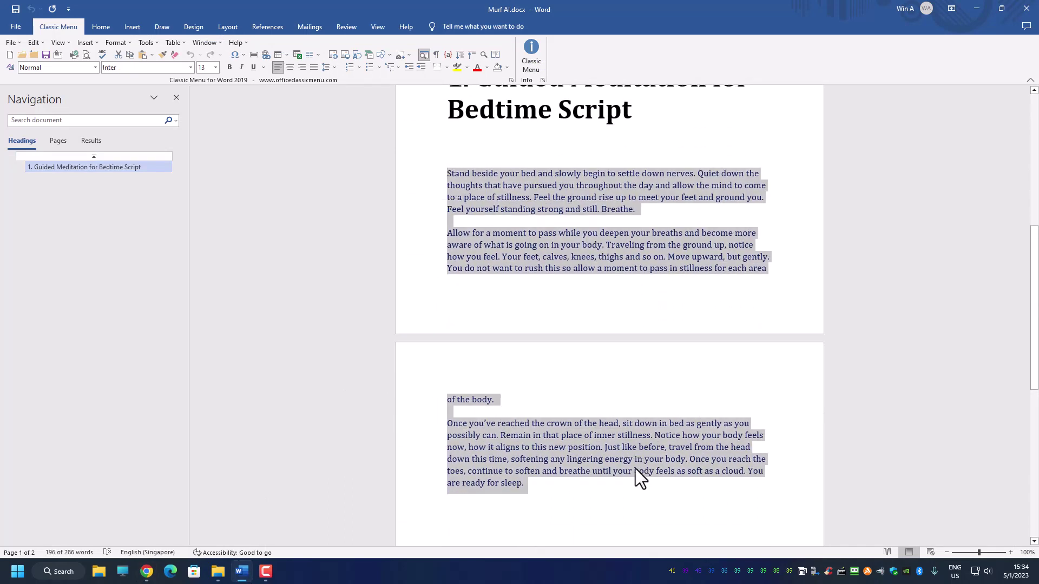
# Step: Return to the Murf project, dismiss the voice selection and delete all five motivational quotes from the block
pyautogui.click(146, 572)
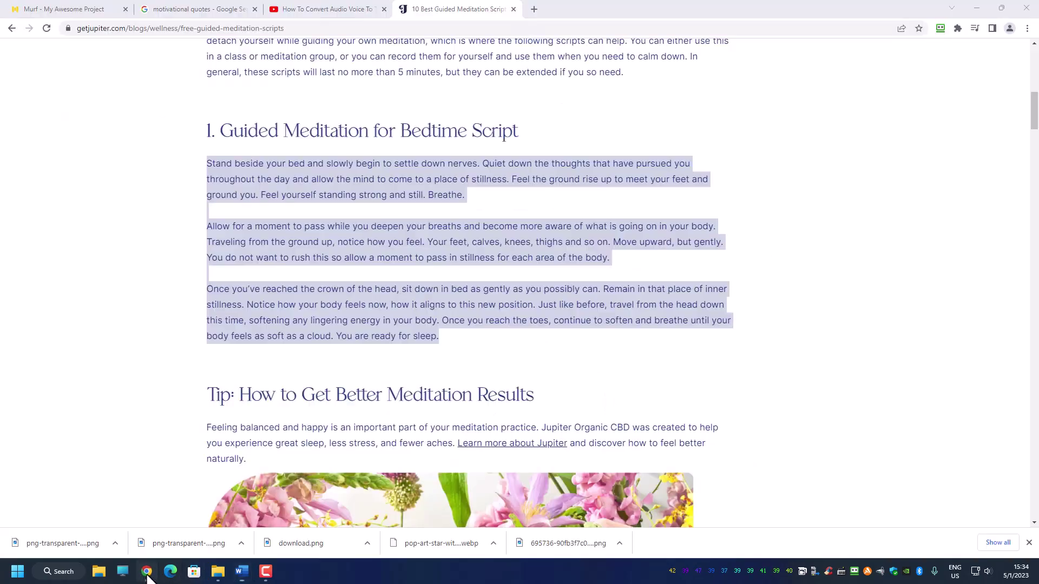
pyautogui.click(94, 15)
pyautogui.click(955, 89)
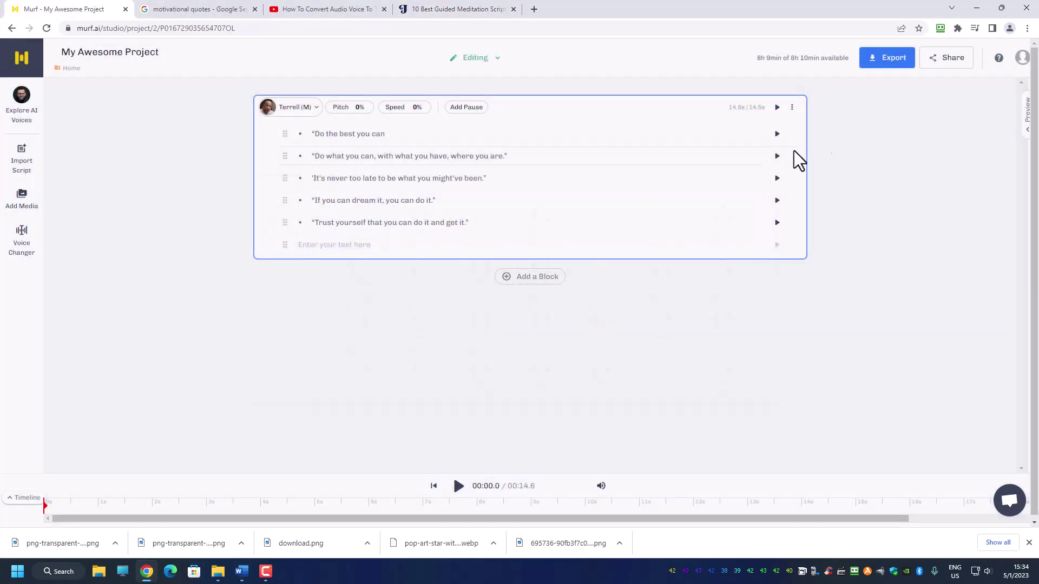
pyautogui.click(791, 109)
pyautogui.click(663, 330)
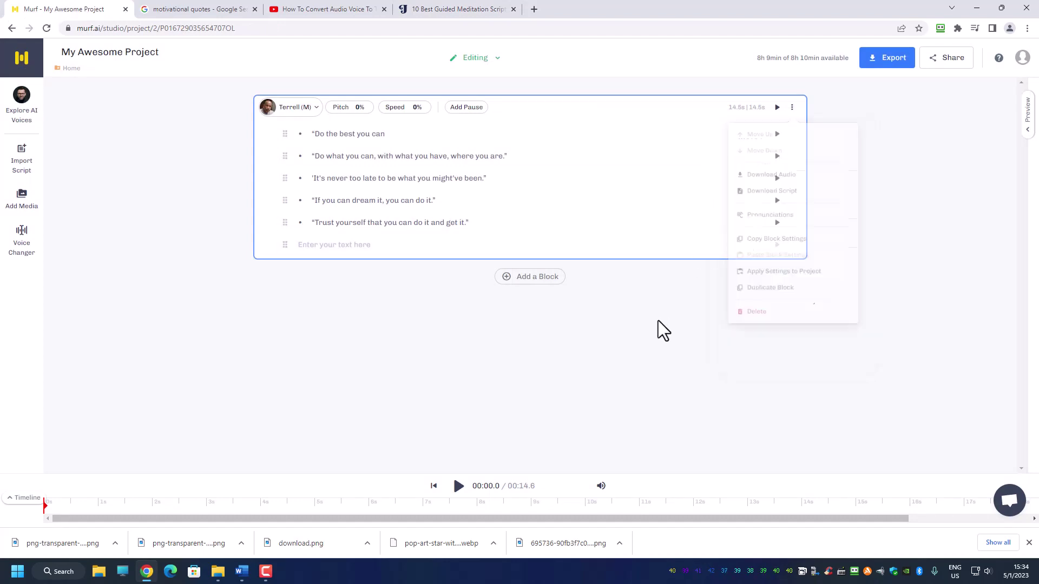
pyautogui.click(792, 134)
pyautogui.click(759, 271)
pyautogui.click(792, 134)
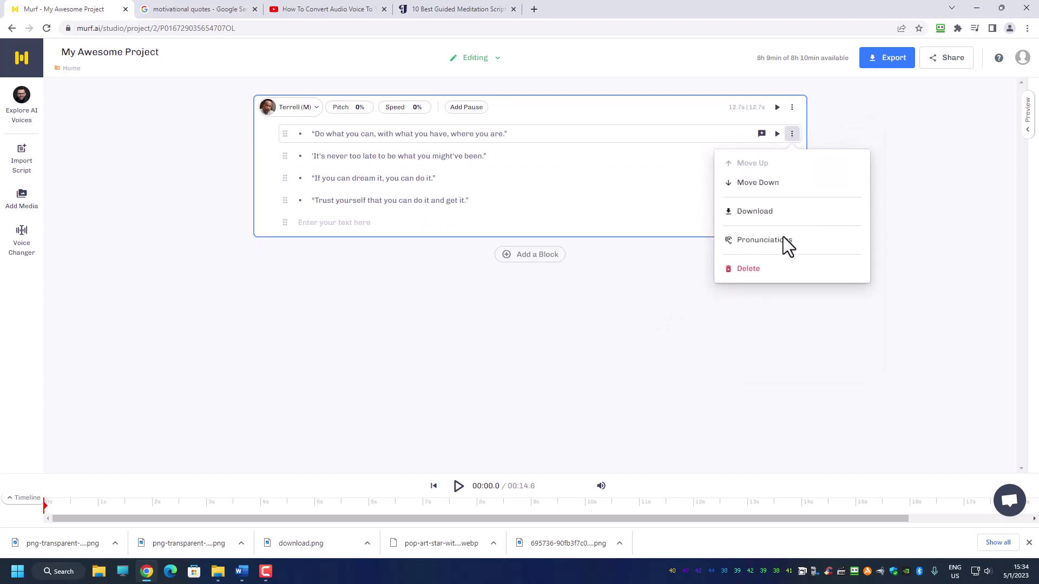
pyautogui.click(783, 273)
pyautogui.click(792, 133)
pyautogui.click(778, 268)
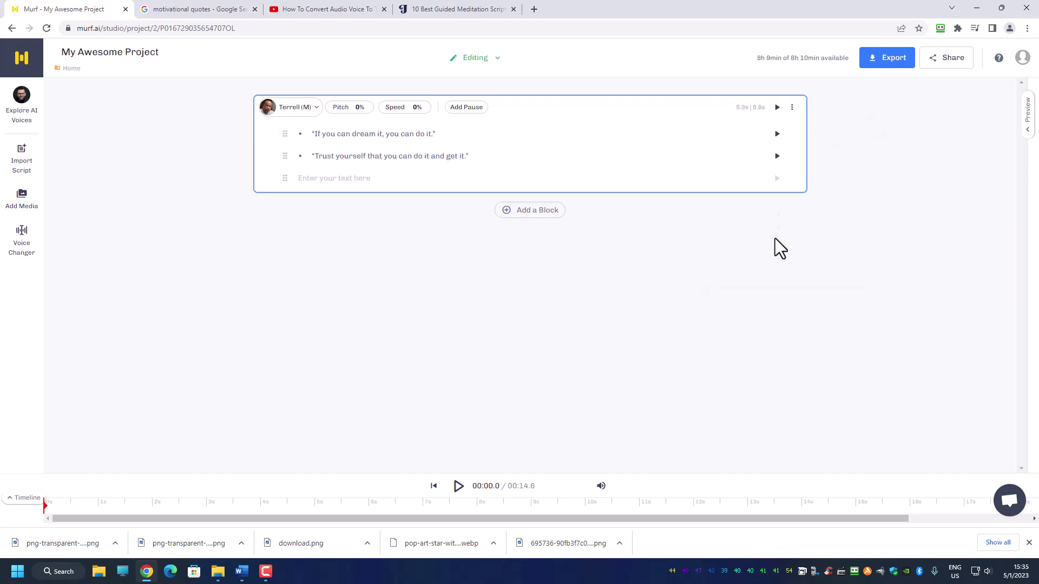
pyautogui.click(791, 134)
pyautogui.click(768, 268)
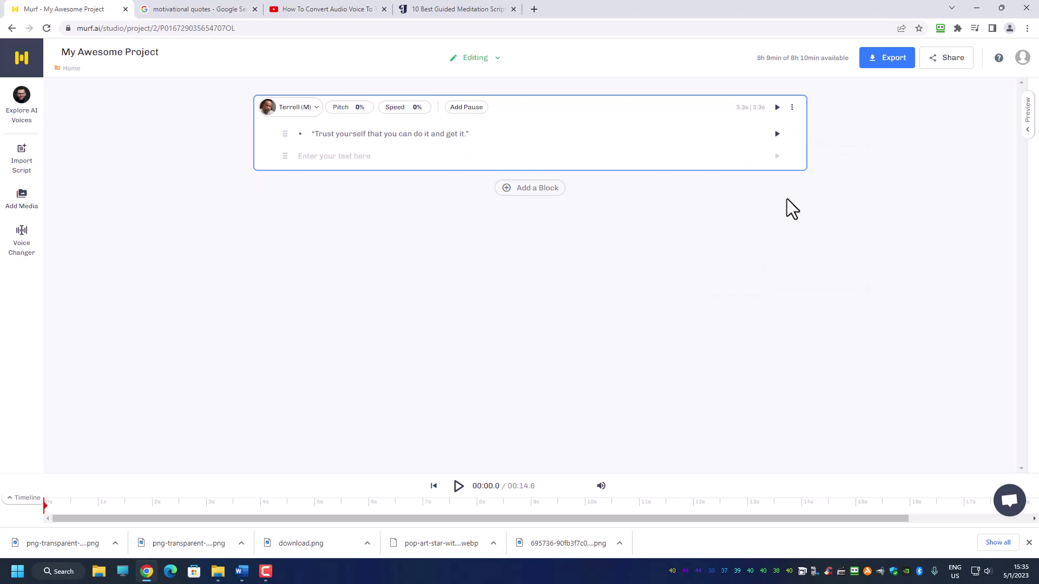
pyautogui.click(791, 134)
pyautogui.click(768, 266)
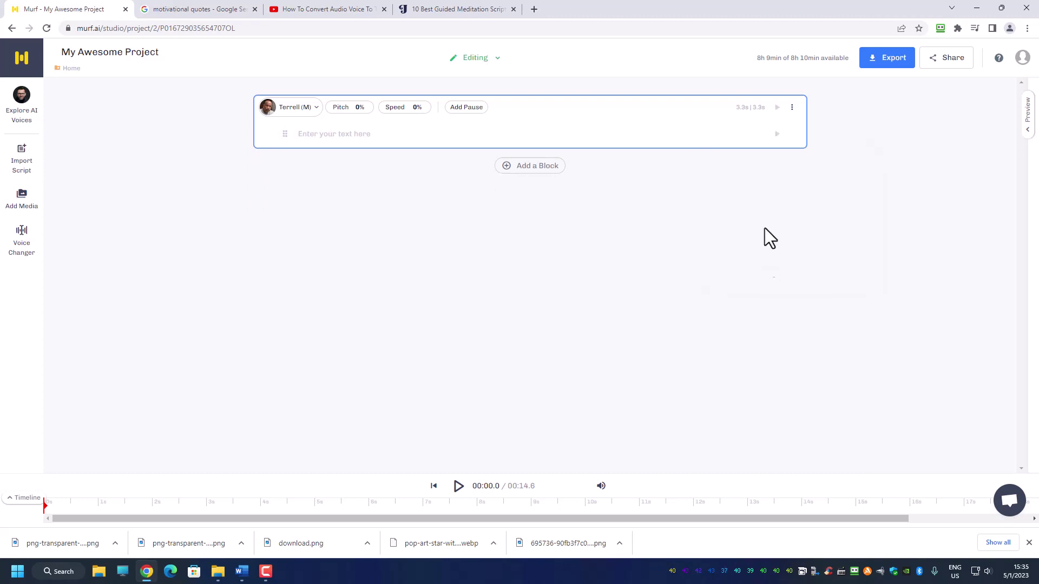
# Step: Paste the bedtime meditation script into the empty block, split by paragraphs, then generate and play its voiceover
pyautogui.hotkey('ctrl', 'v')
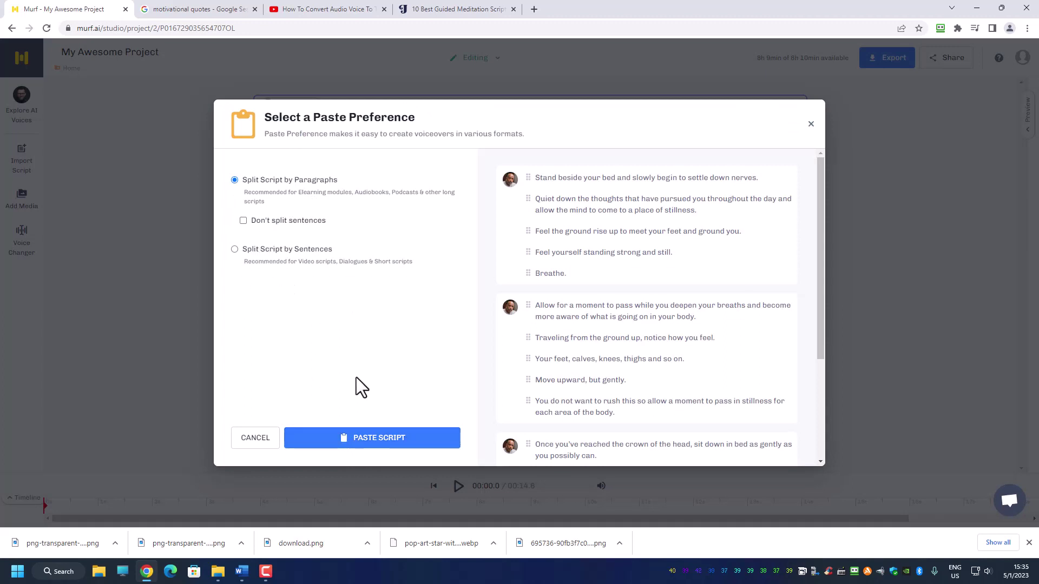
pyautogui.click(371, 438)
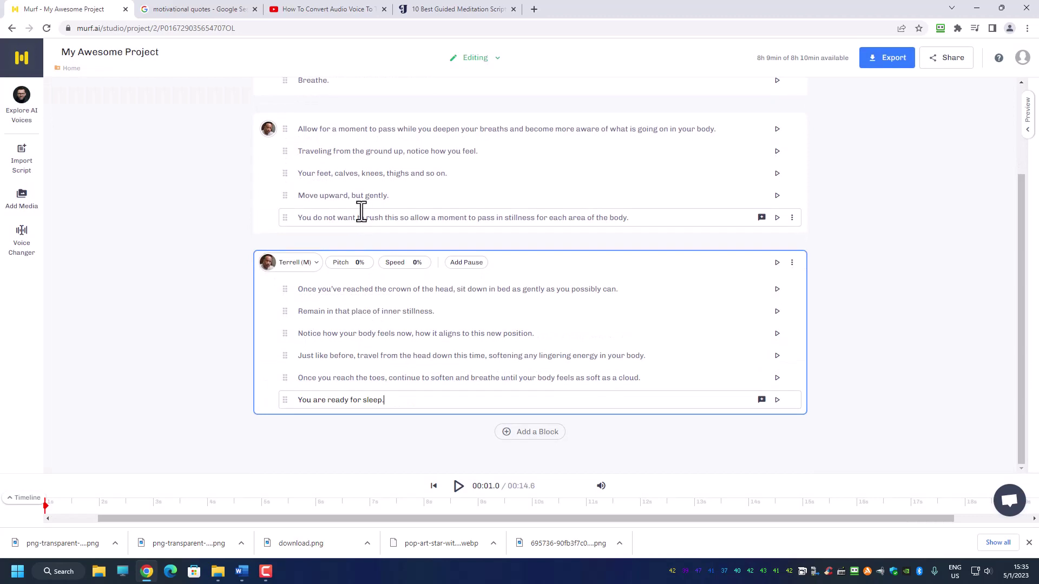
pyautogui.scroll(3, 305, 249)
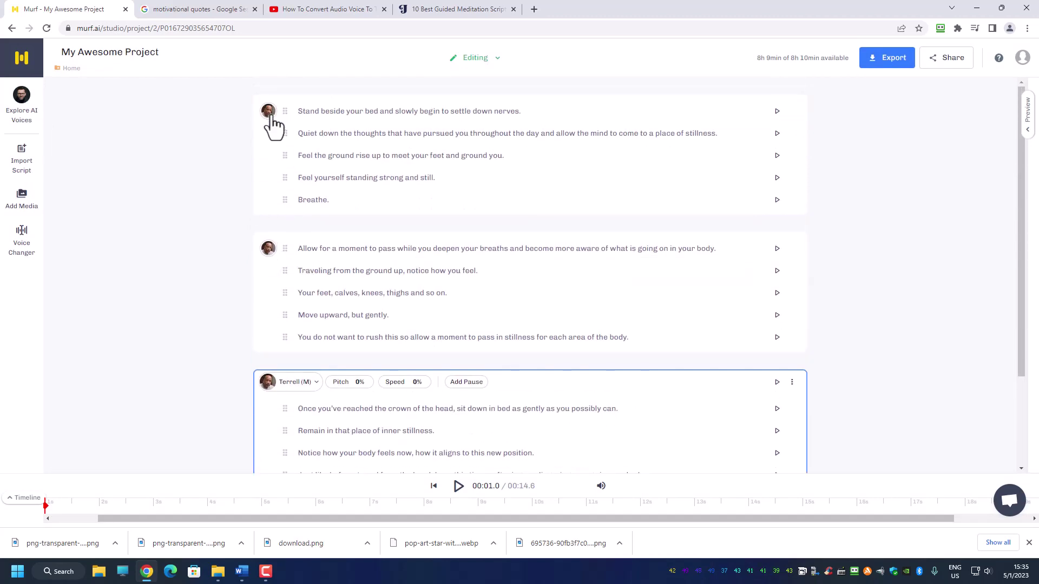
pyautogui.click(778, 111)
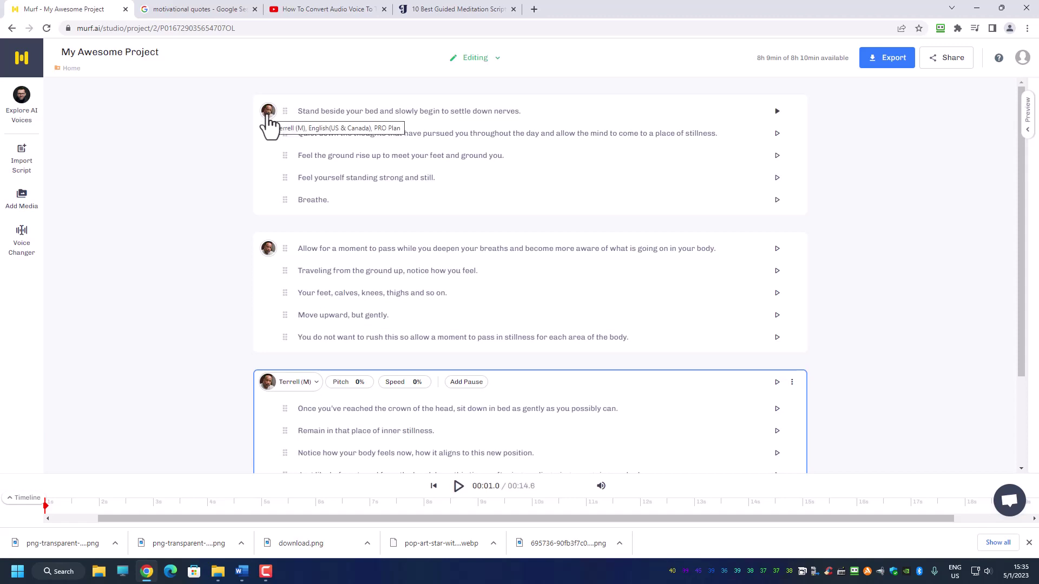
pyautogui.click(458, 486)
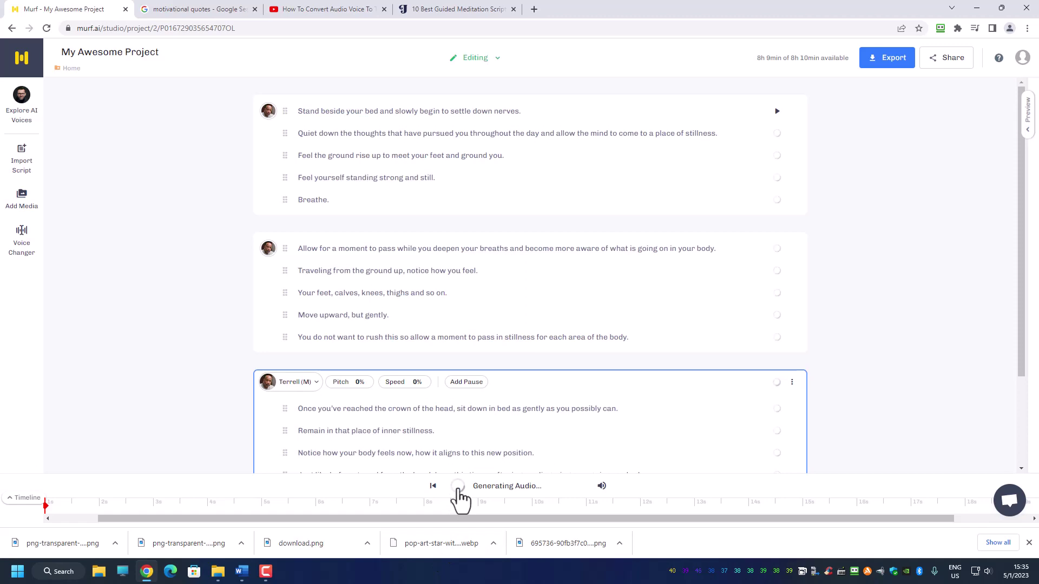
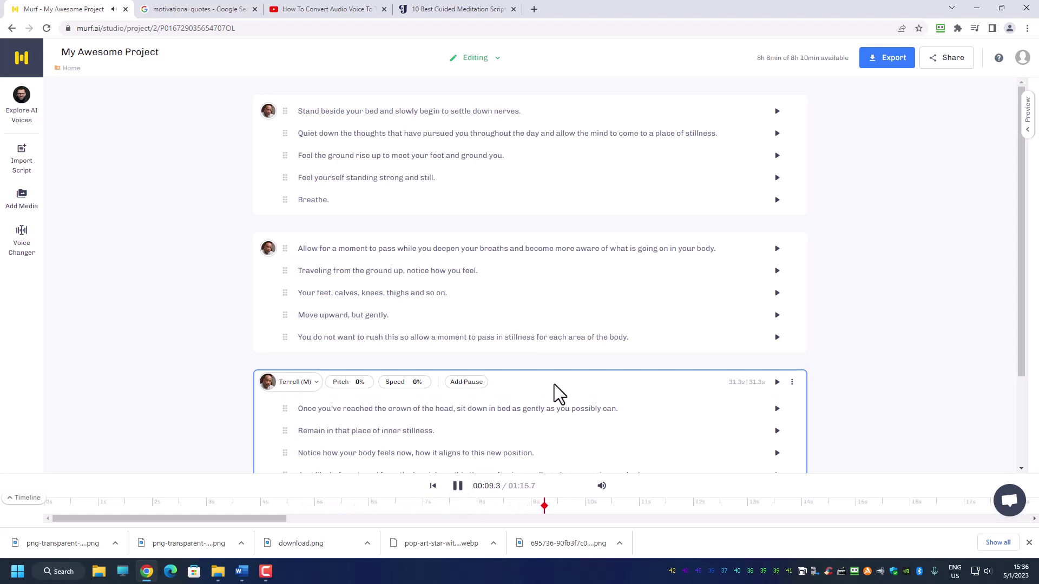
# Step: Pause the voiceover playback and assign the middle-aged Claire (F) voice to the first meditation block
pyautogui.click(460, 490)
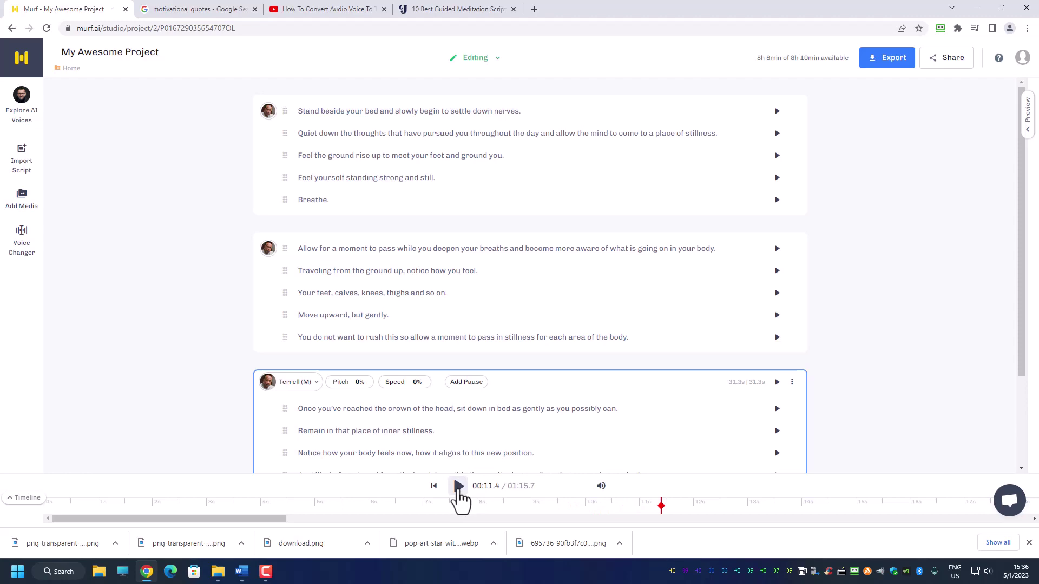
pyautogui.click(267, 113)
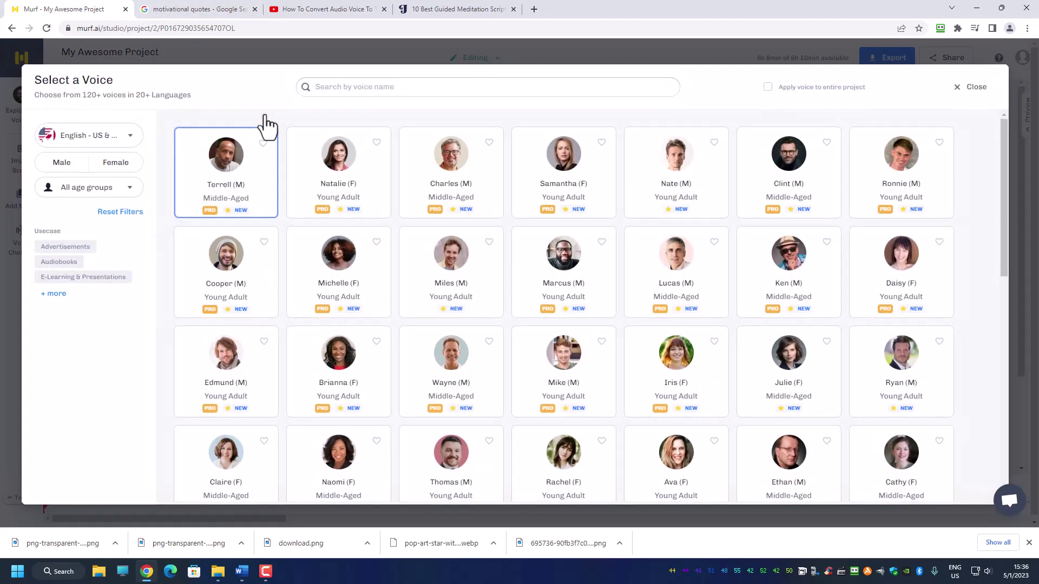
pyautogui.moveTo(221, 182)
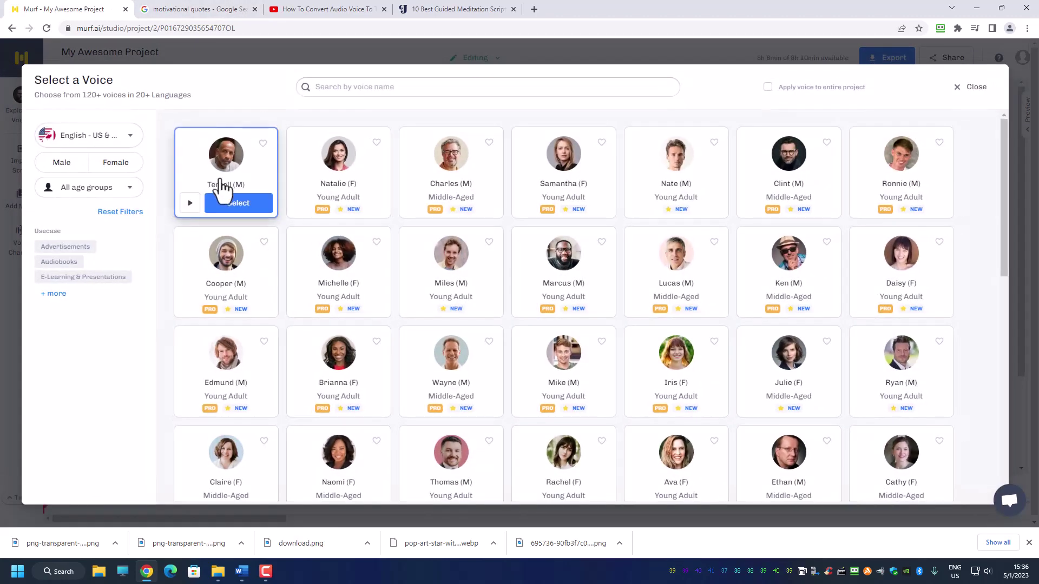
pyautogui.moveTo(225, 463)
pyautogui.scroll(-2, 225, 464)
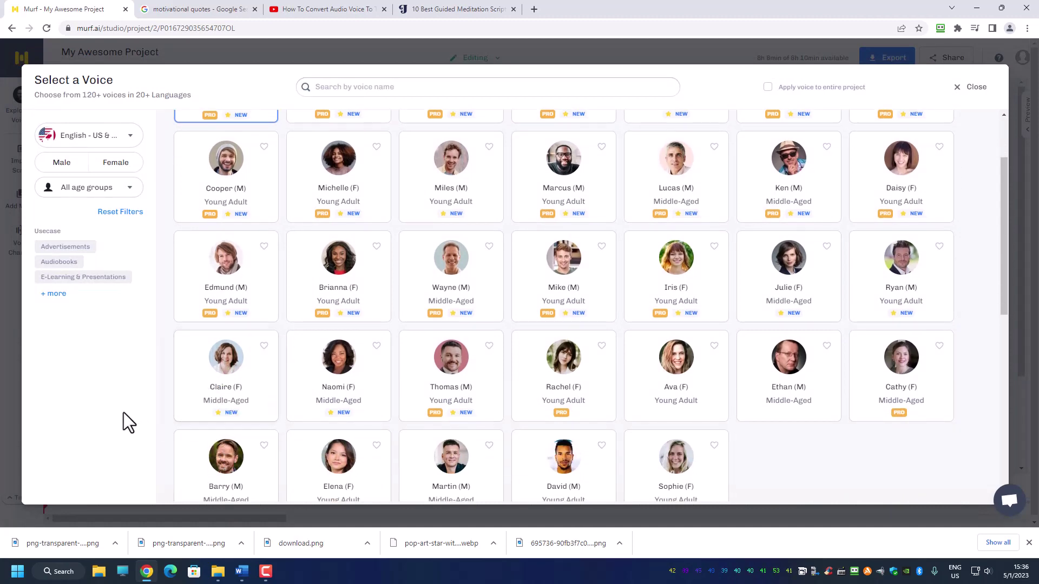
pyautogui.moveTo(227, 417)
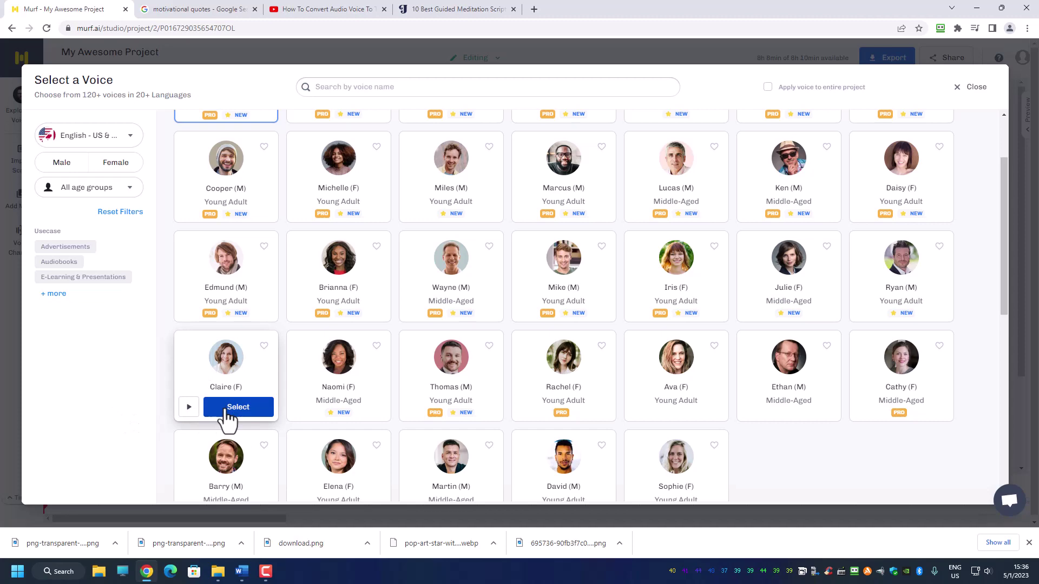
pyautogui.click(238, 409)
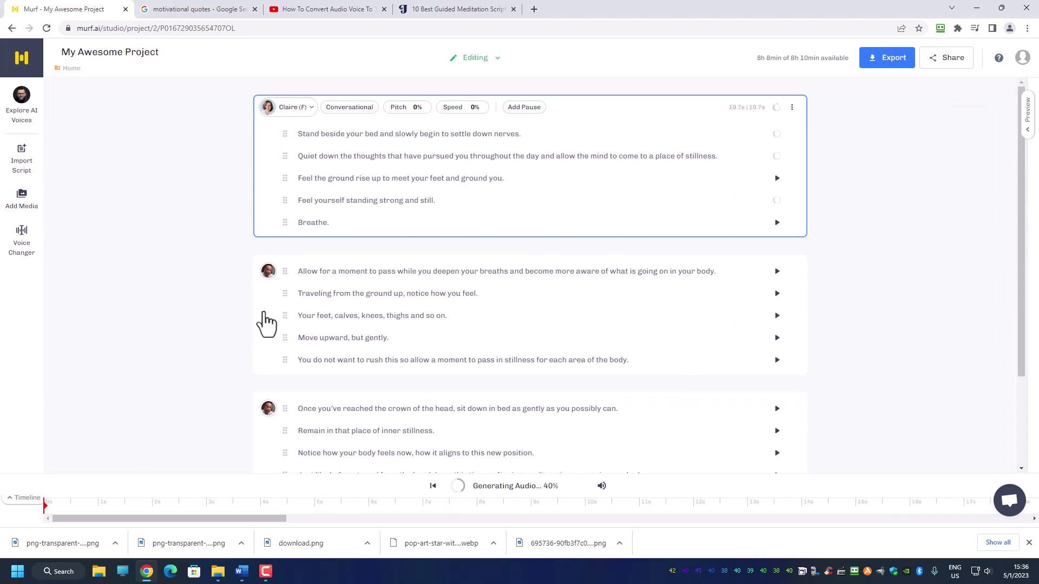
# Step: Play the opening of the meditation voiceover in Claire's voice, and pause it after the first few lines
pyautogui.moveTo(285, 360); pyautogui.dragTo(276, 297)
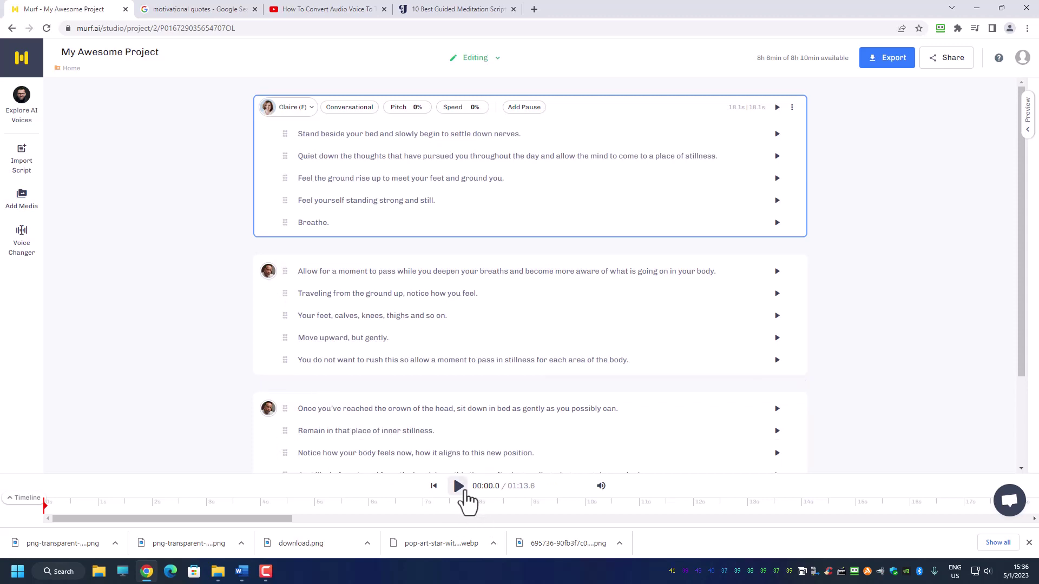
pyautogui.click(458, 486)
pyautogui.click(459, 491)
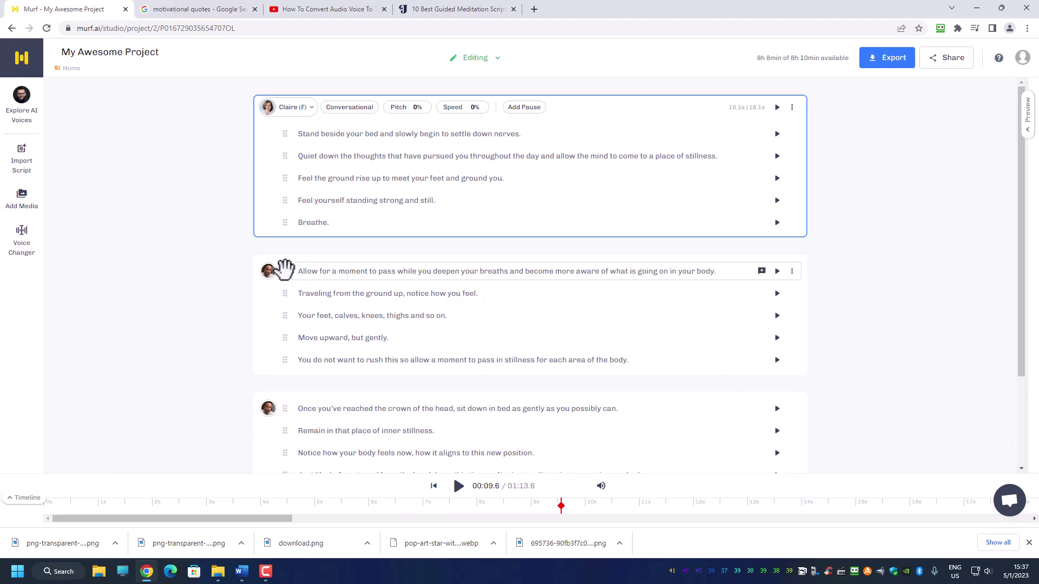
# Step: Assign the Claire (F) voice to the second and third meditation blocks
pyautogui.click(275, 278)
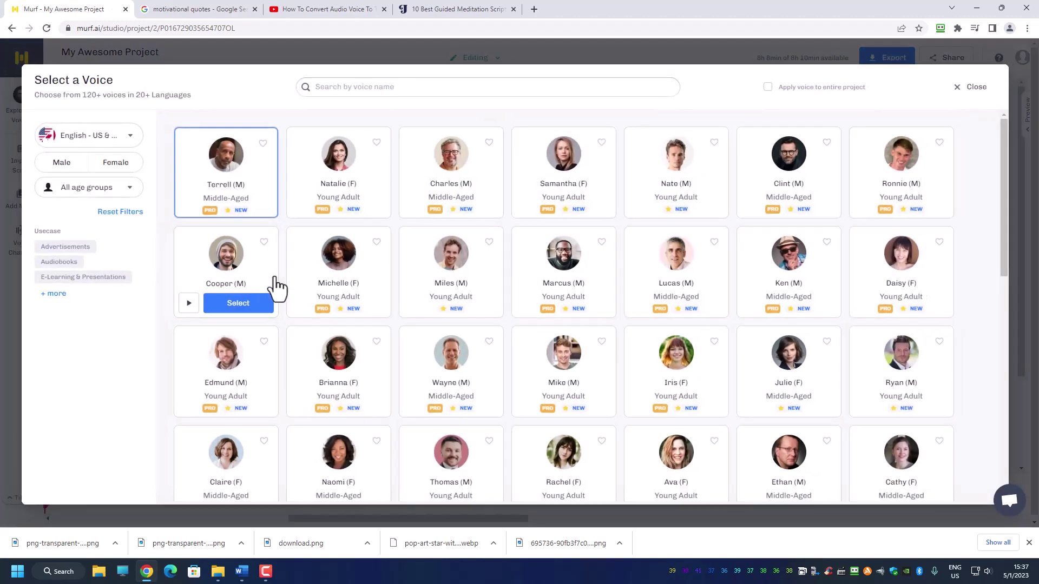
pyautogui.scroll(-3, 233, 459)
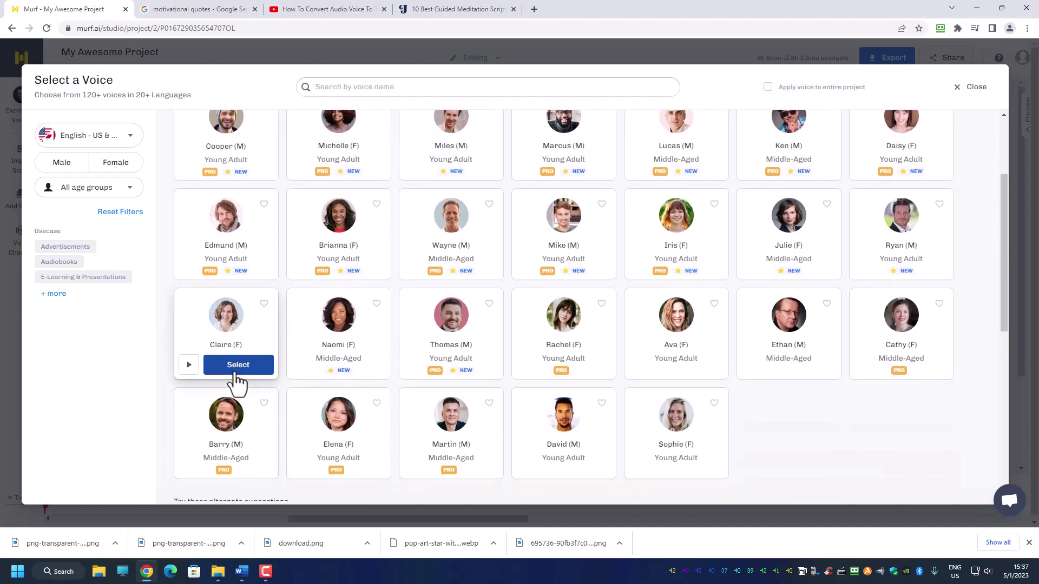
pyautogui.click(238, 366)
pyautogui.click(268, 411)
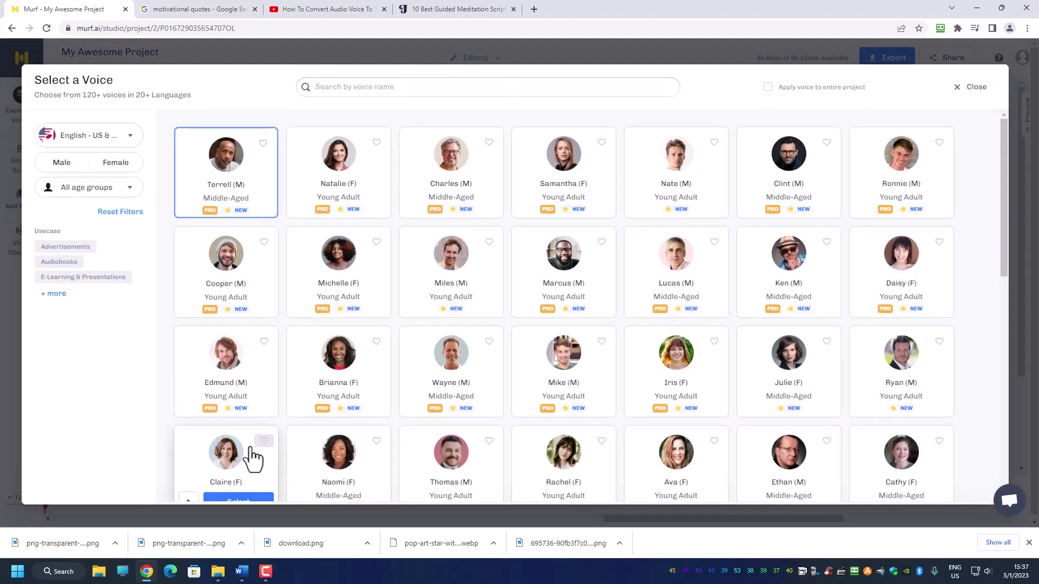
pyautogui.click(228, 495)
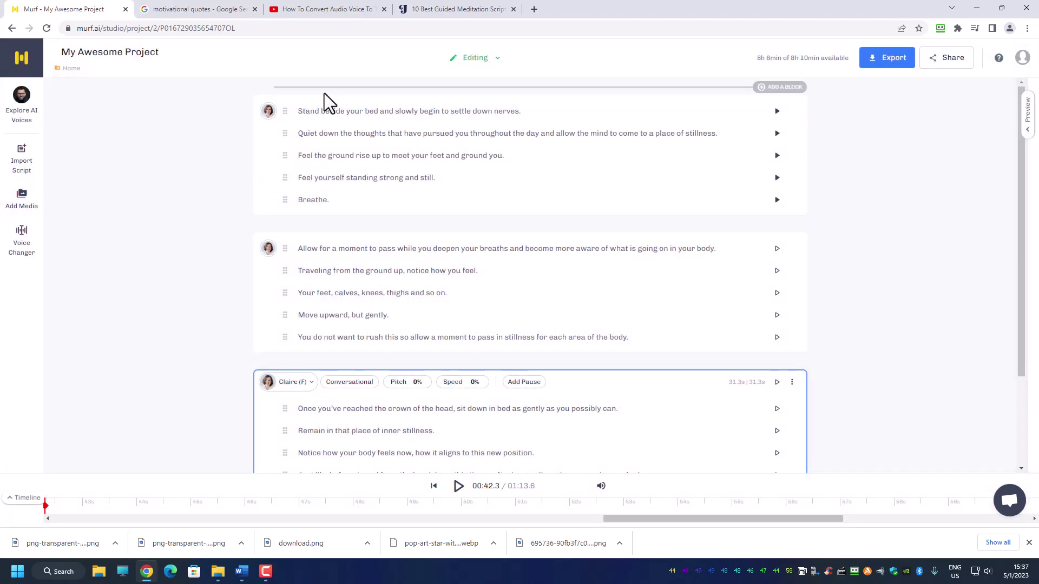
# Step: Set the voice style of all three meditation blocks to Luxury, keeping Claire (F) as the second block's voice
pyautogui.click(301, 112)
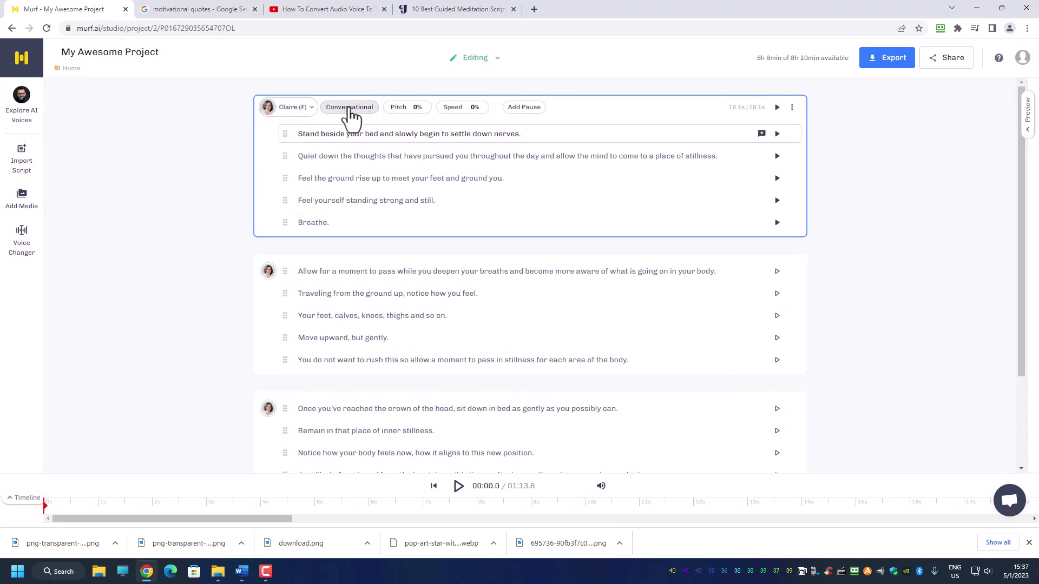
pyautogui.click(349, 108)
pyautogui.click(347, 175)
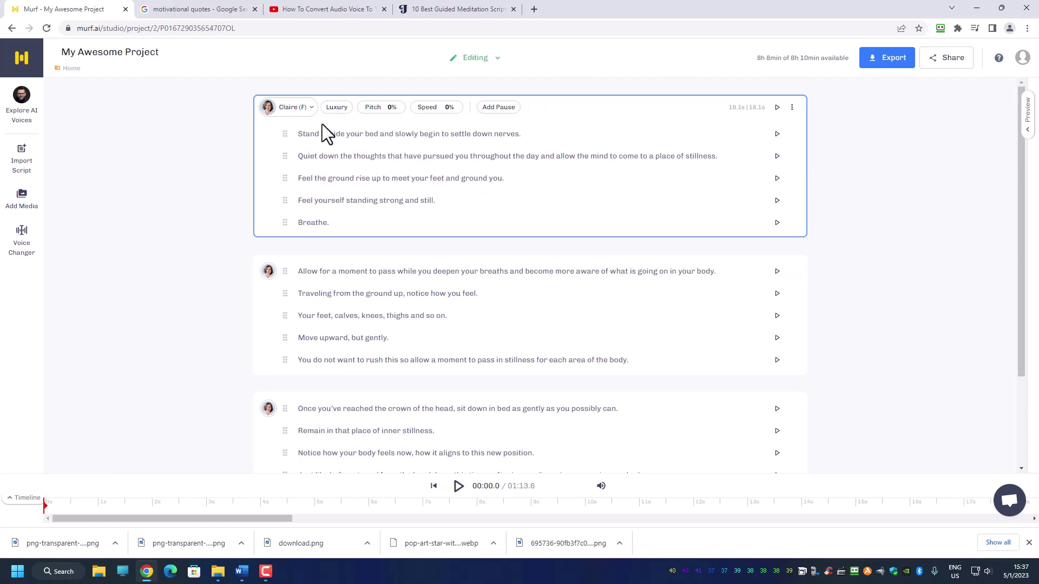
pyautogui.click(265, 273)
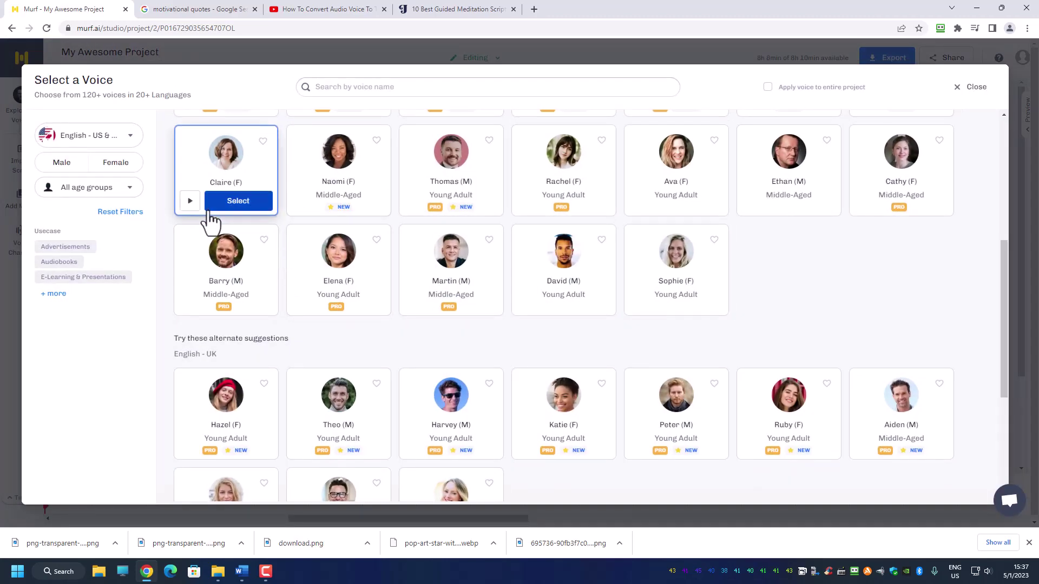
pyautogui.click(237, 201)
pyautogui.click(343, 246)
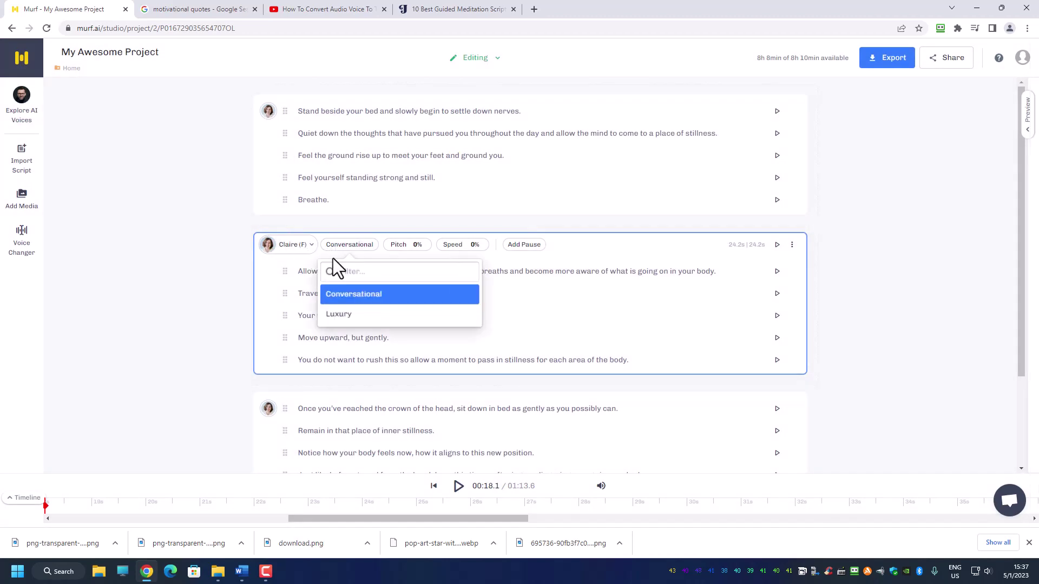
pyautogui.click(344, 315)
pyautogui.click(323, 408)
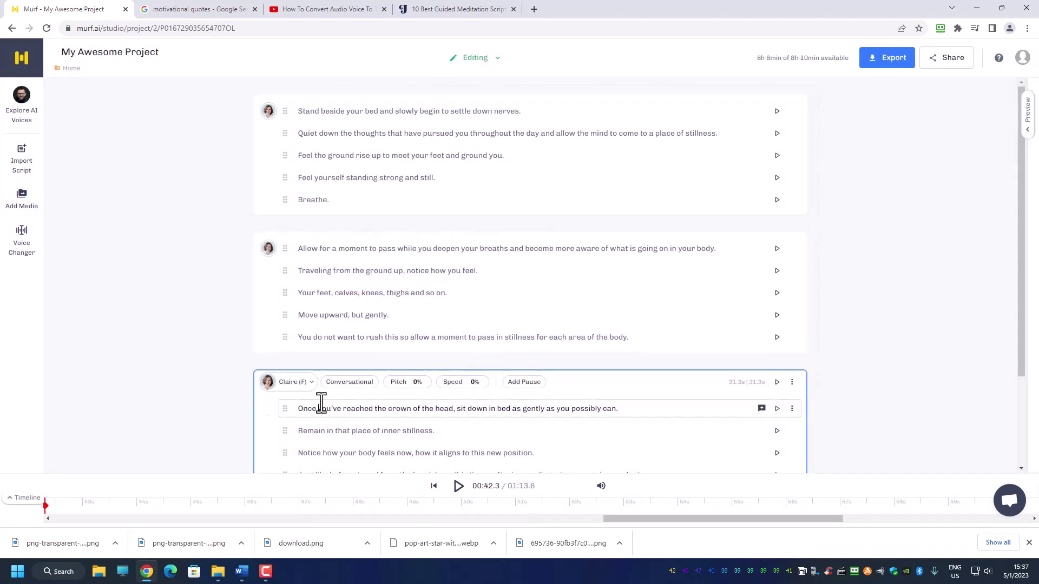
pyautogui.click(332, 385)
pyautogui.click(343, 460)
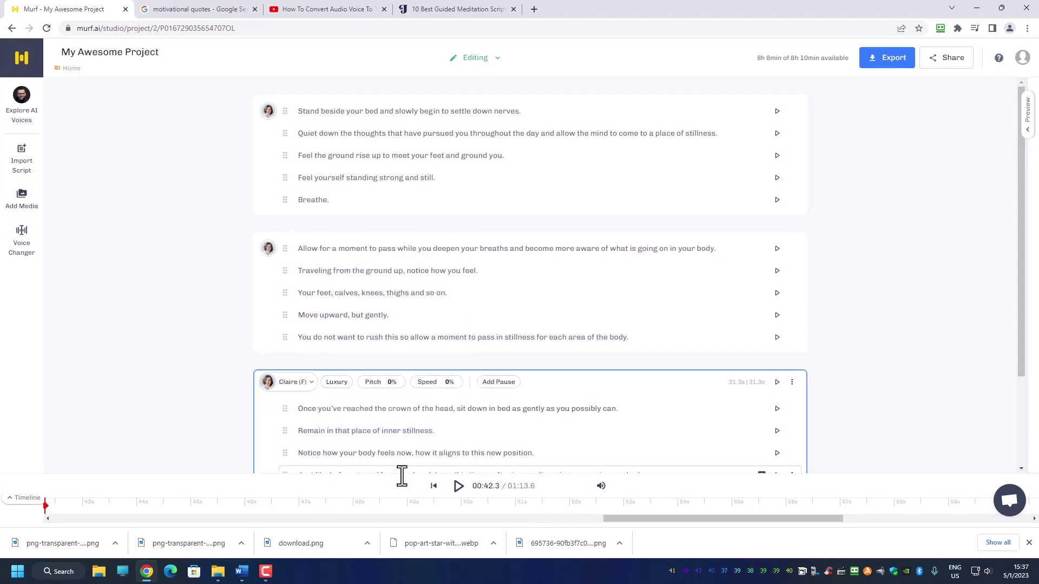
# Step: Generate the full meditation voiceover with the Luxury style, play its beginning and pause it
pyautogui.click(458, 487)
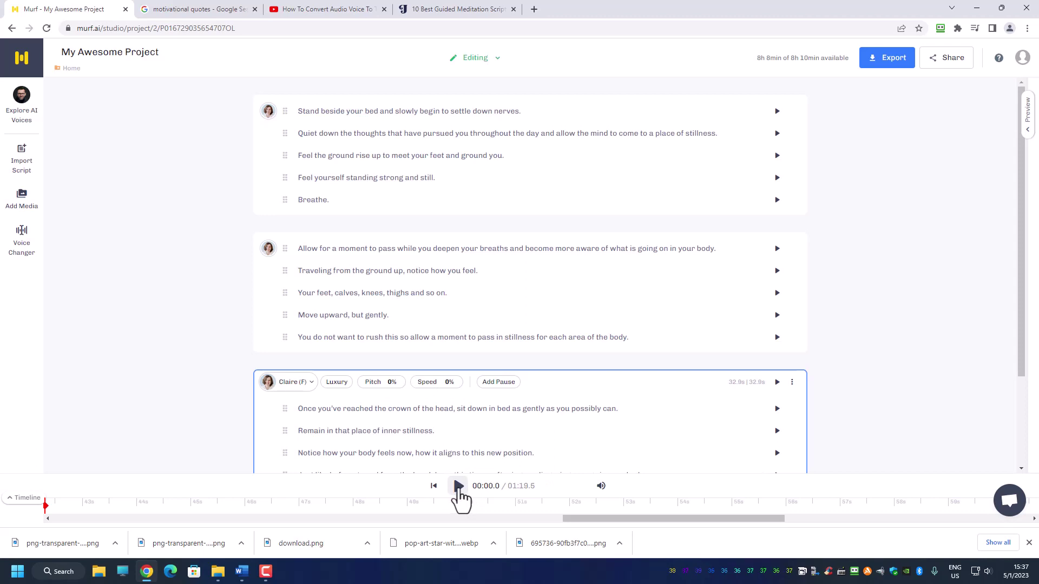
pyautogui.click(458, 487)
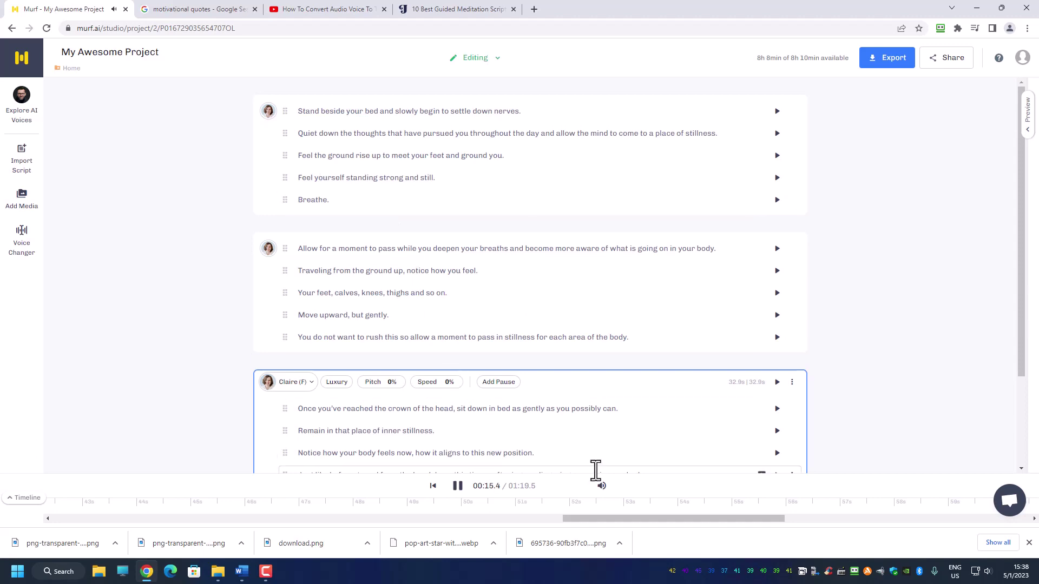
pyautogui.click(458, 487)
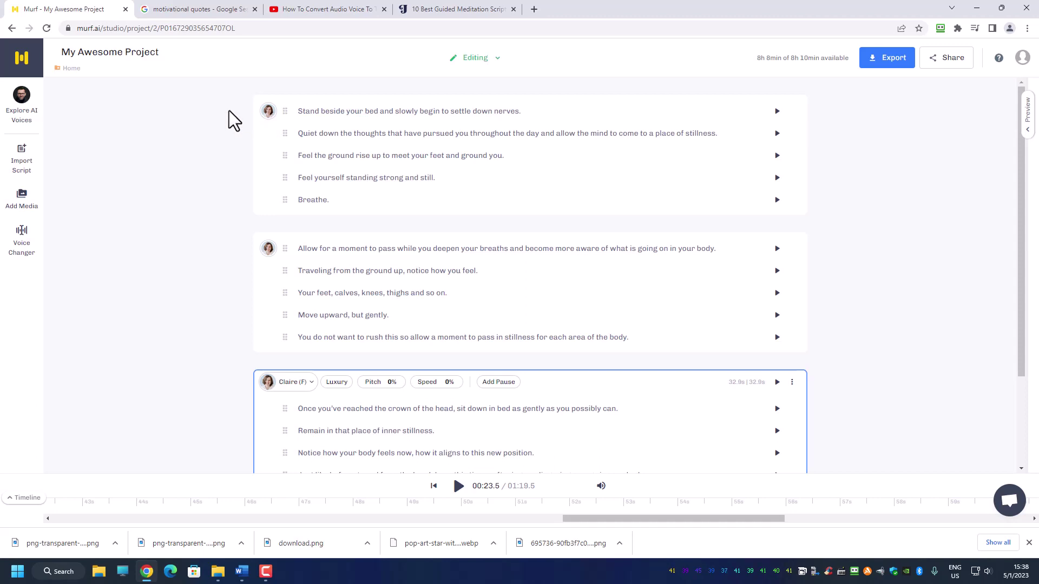
# Step: Watch Meditation.mp4 from the Murf Project folder, skipping ahead to two later scenes, and close the player and folder
pyautogui.click(215, 577)
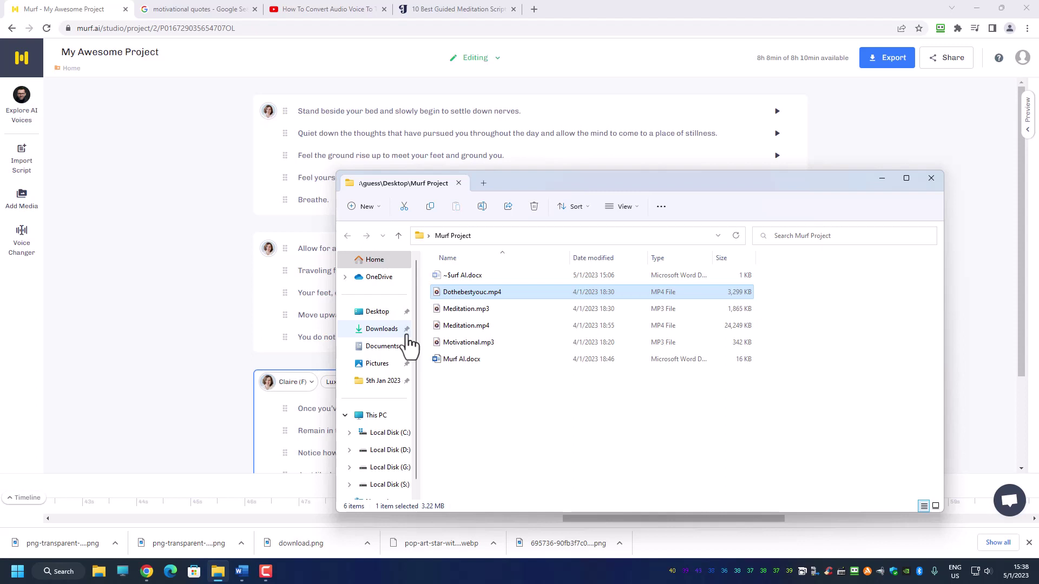
pyautogui.doubleClick(468, 326)
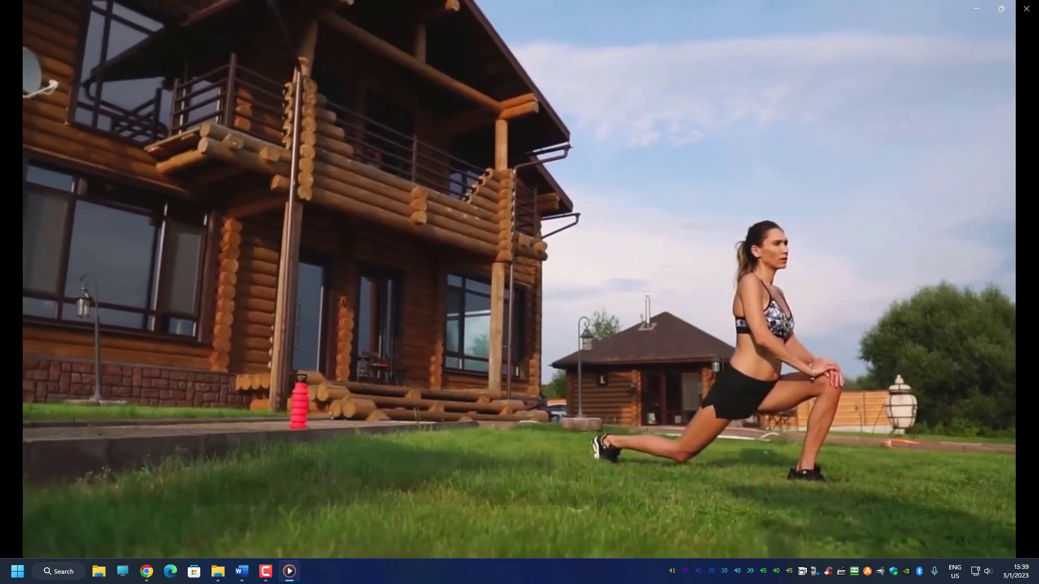
pyautogui.moveTo(972, 548)
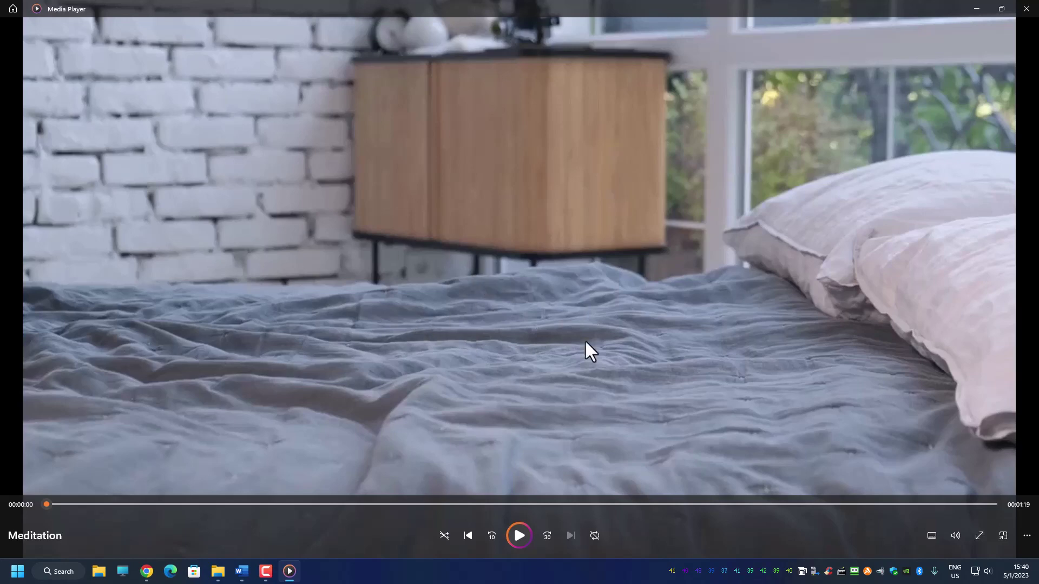
pyautogui.click(286, 504)
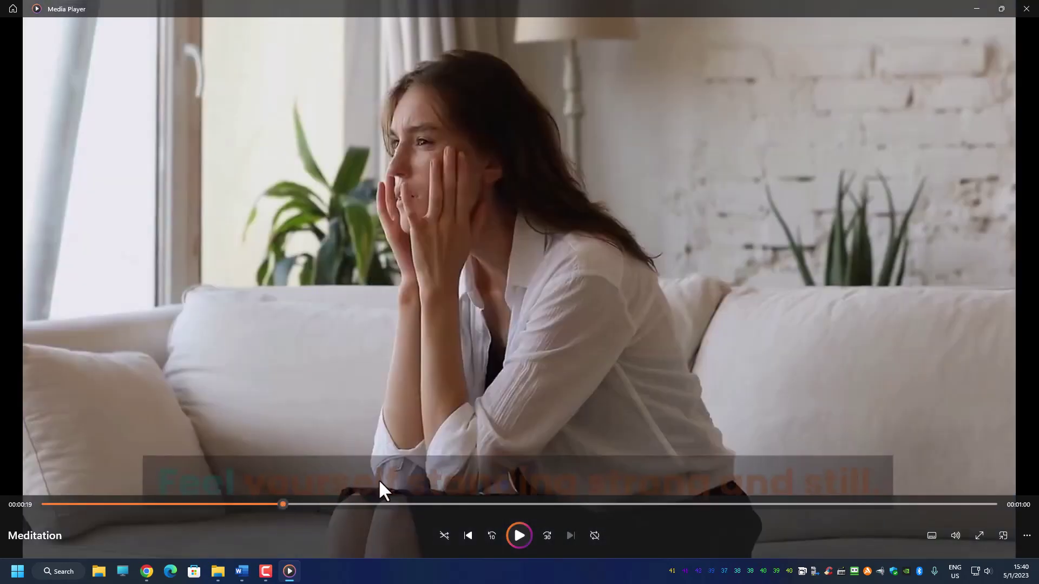
pyautogui.click(345, 505)
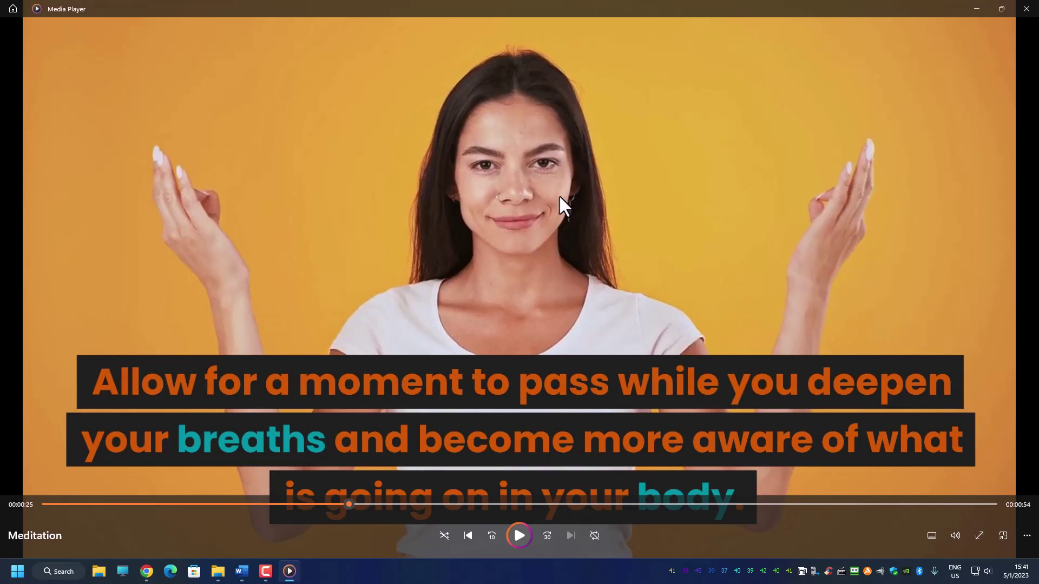
pyautogui.click(1027, 7)
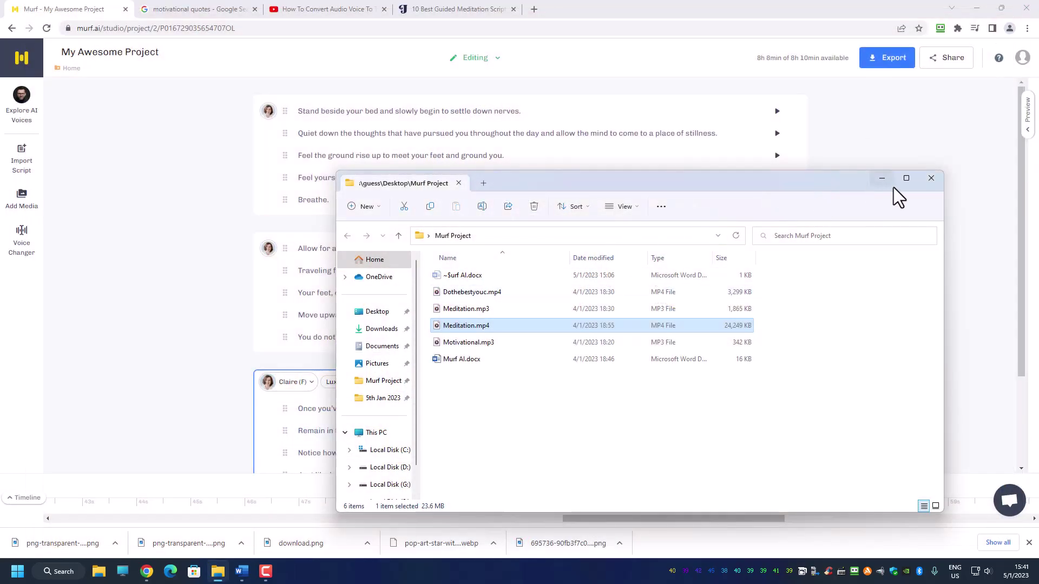
pyautogui.click(931, 179)
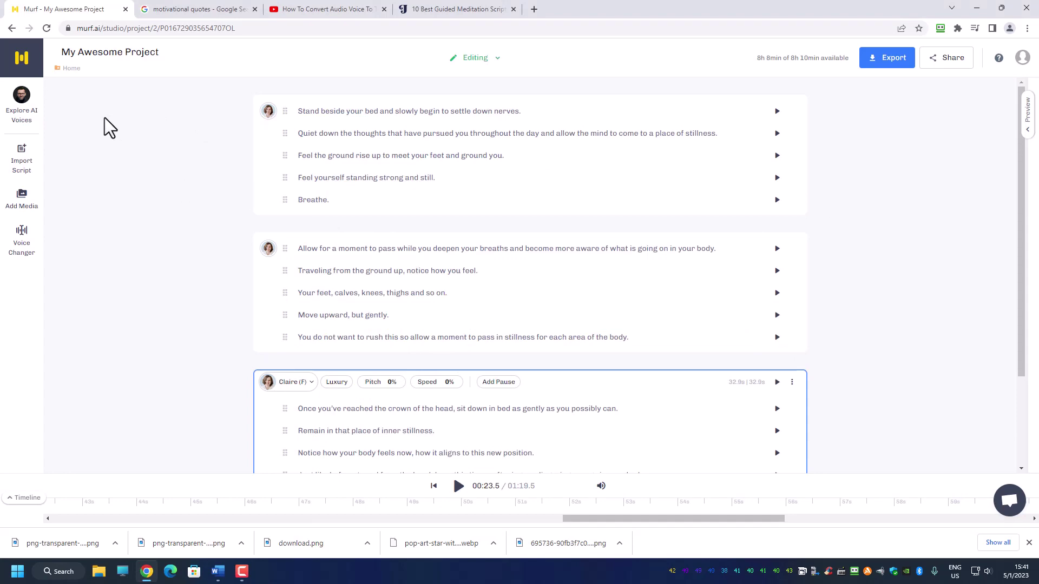
# Step: Open the voice selection for the first meditation block and look through the available English voices
pyautogui.click(268, 112)
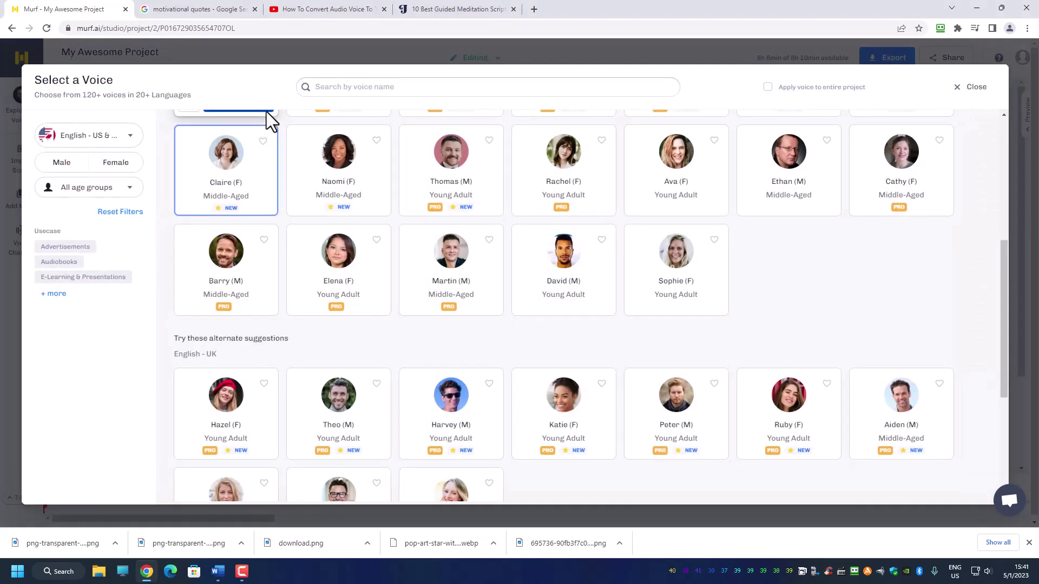
pyautogui.scroll(5, 335, 163)
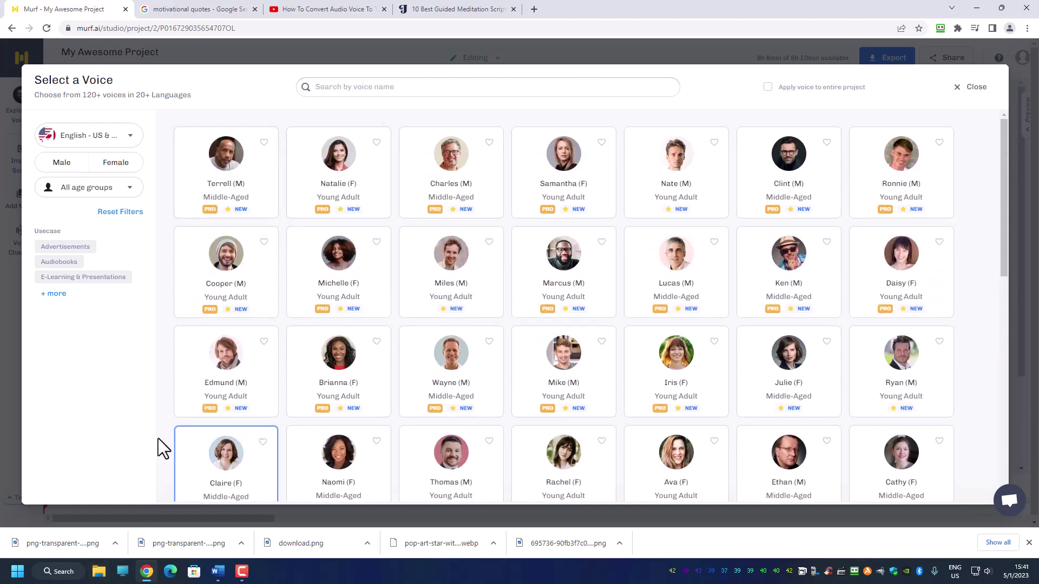
pyautogui.scroll(-1, 165, 447)
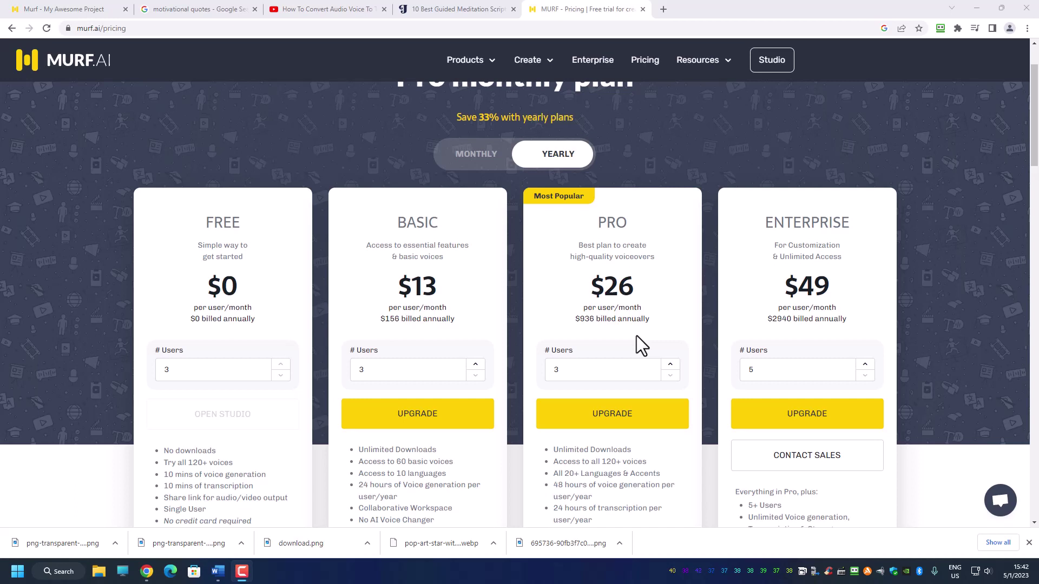
# Step: Show monthly billing on the Murf pricing page and compare the plans' prices and features
pyautogui.click(477, 163)
pyautogui.scroll(-1, 229, 239)
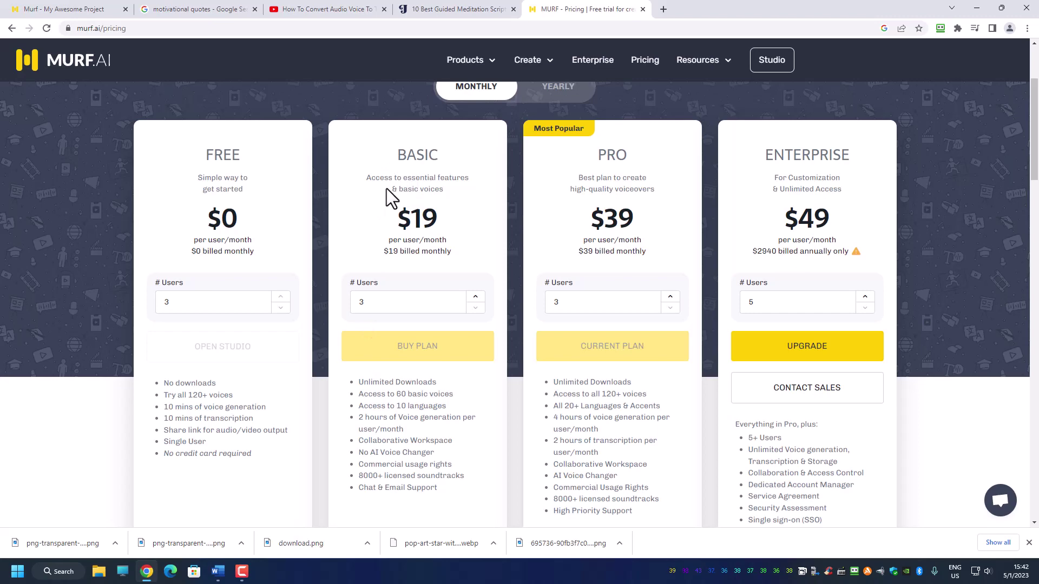
# Step: Return to the project's voice selection and examine which English voices carry the PRO badge
pyautogui.click(93, 9)
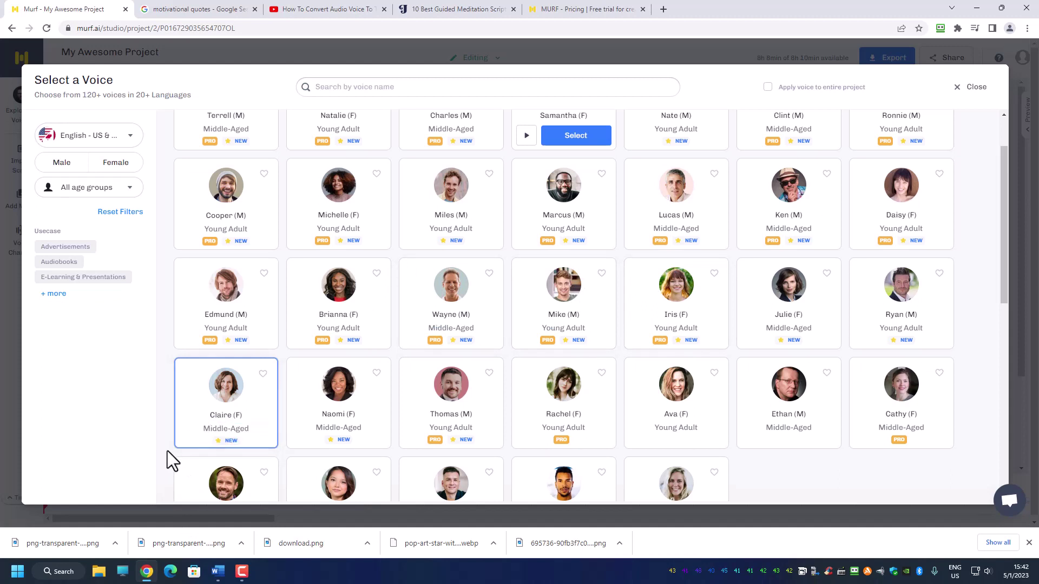
pyautogui.scroll(2, 186, 432)
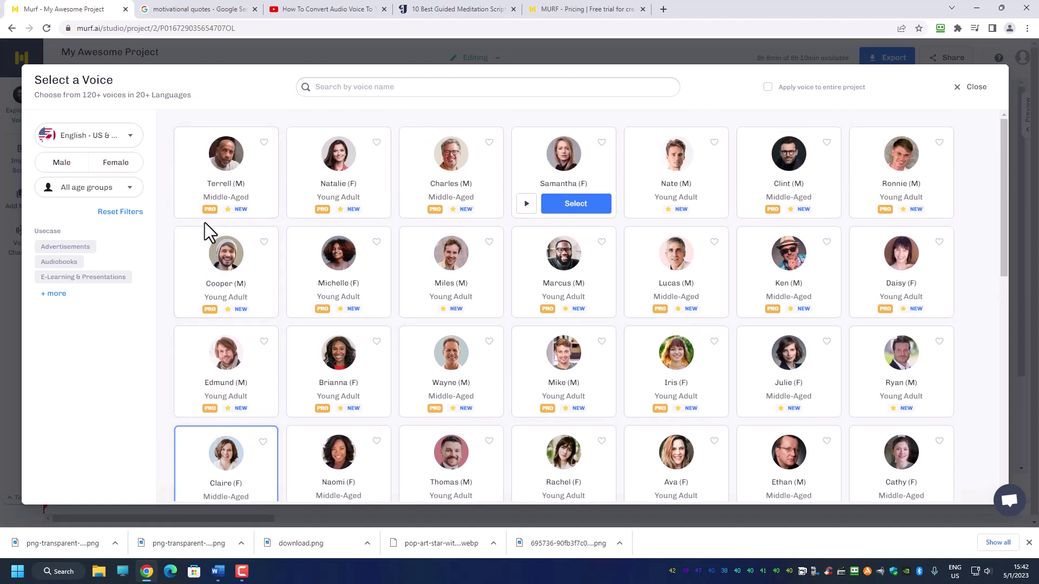
pyautogui.moveTo(367, 297)
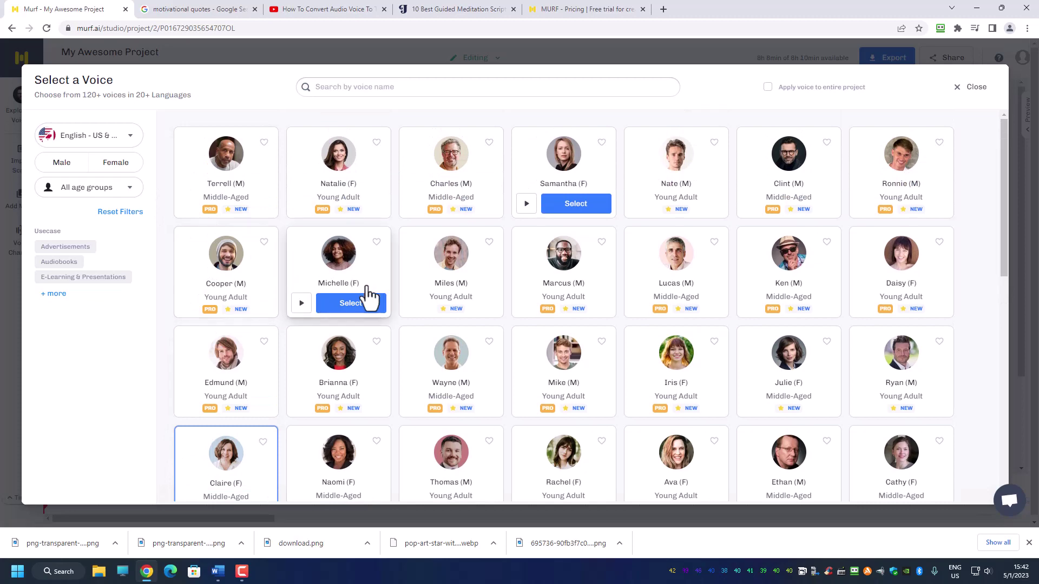
pyautogui.scroll(-2, 503, 342)
pyautogui.moveTo(503, 342)
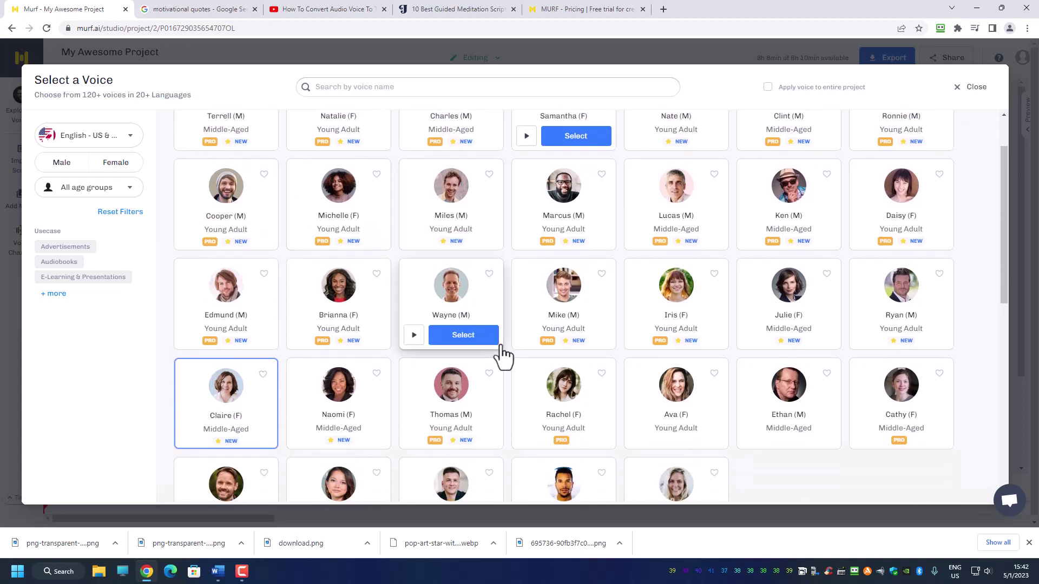
# Step: Switch back to the Murf pricing page and view the current subscription heading above the monthly plans
pyautogui.click(570, 14)
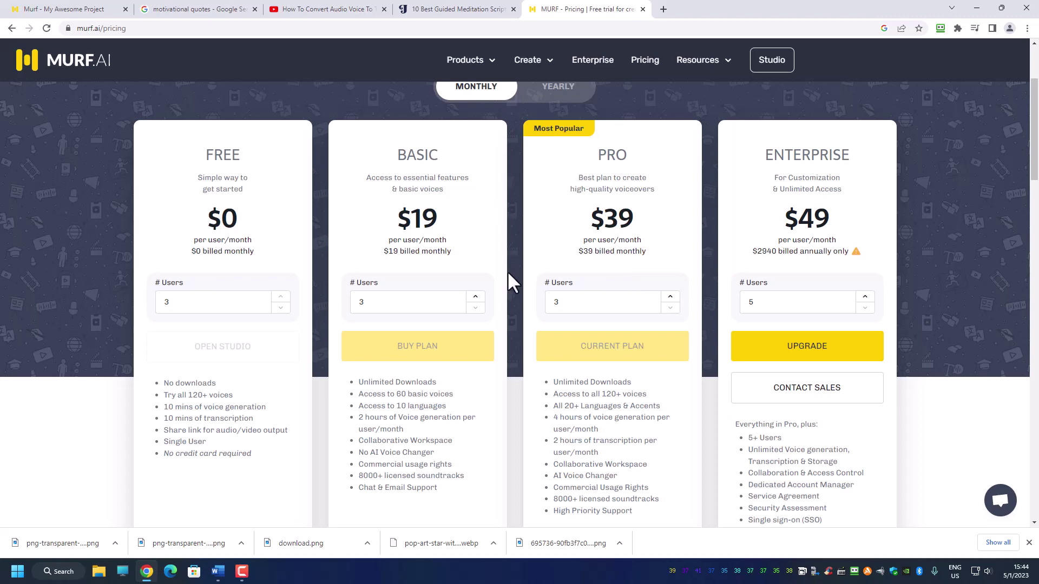
pyautogui.scroll(3, 508, 271)
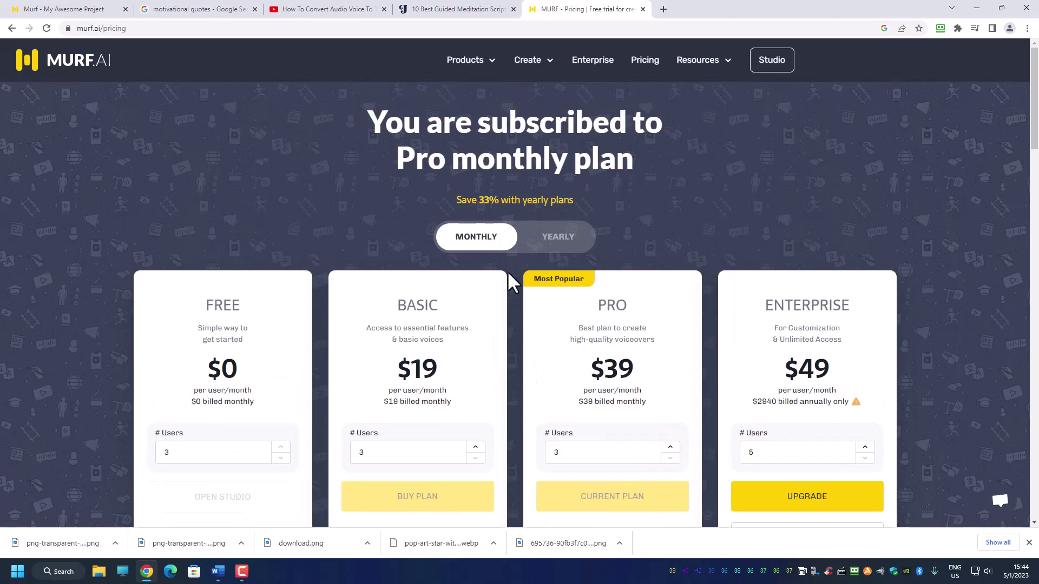